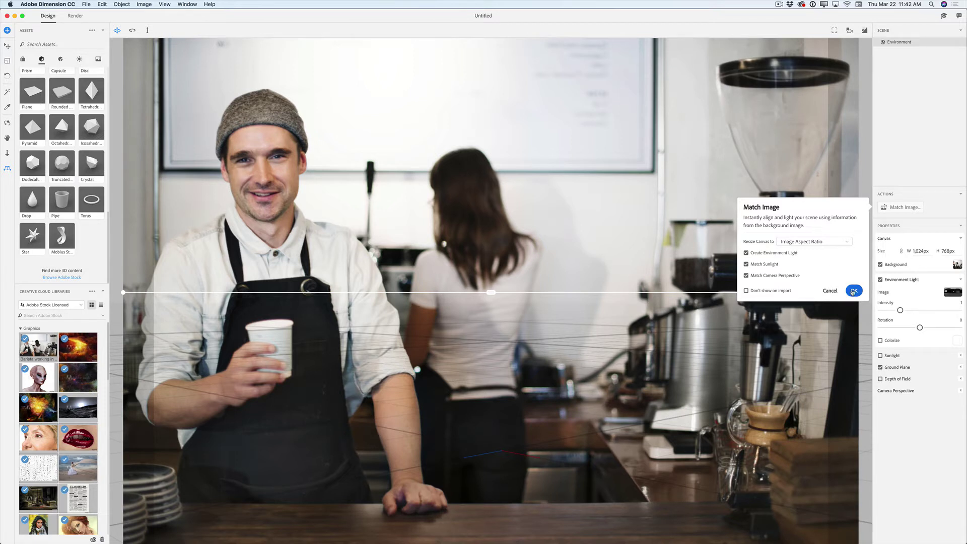
Match the scene to the background image with image aspect ratio, environment light, sunlight and camera perspective, and shift the ground grid upward.
click(852, 291)
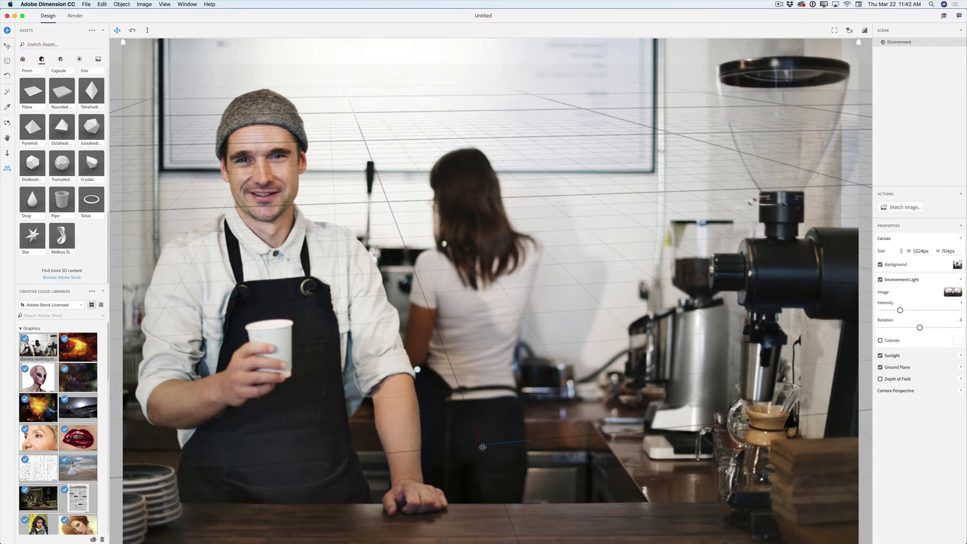
drag(482, 446, 486, 333)
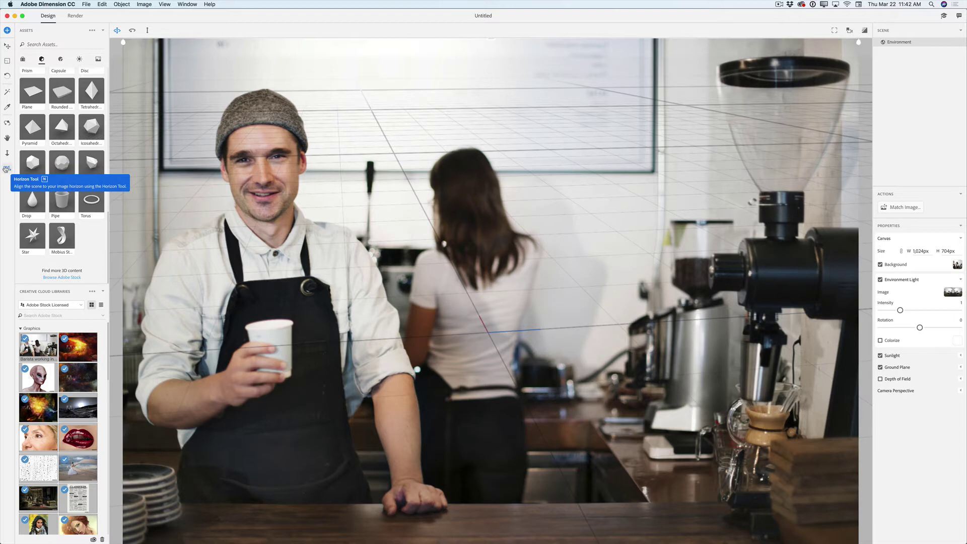
Use the Horizon Tool to lower the horizon line to the back counter's height and make it nearly level.
click(6, 169)
drag(124, 43, 123, 383)
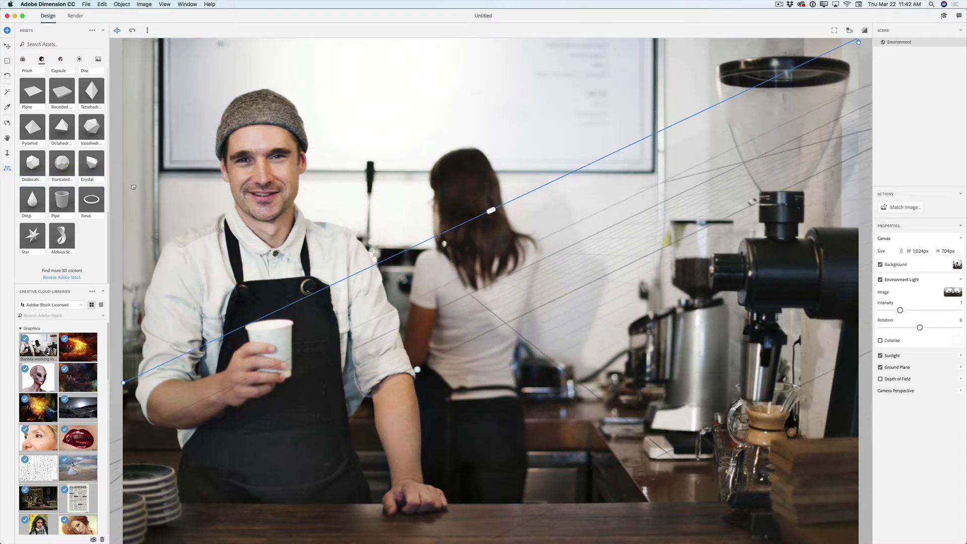
drag(858, 43, 856, 90)
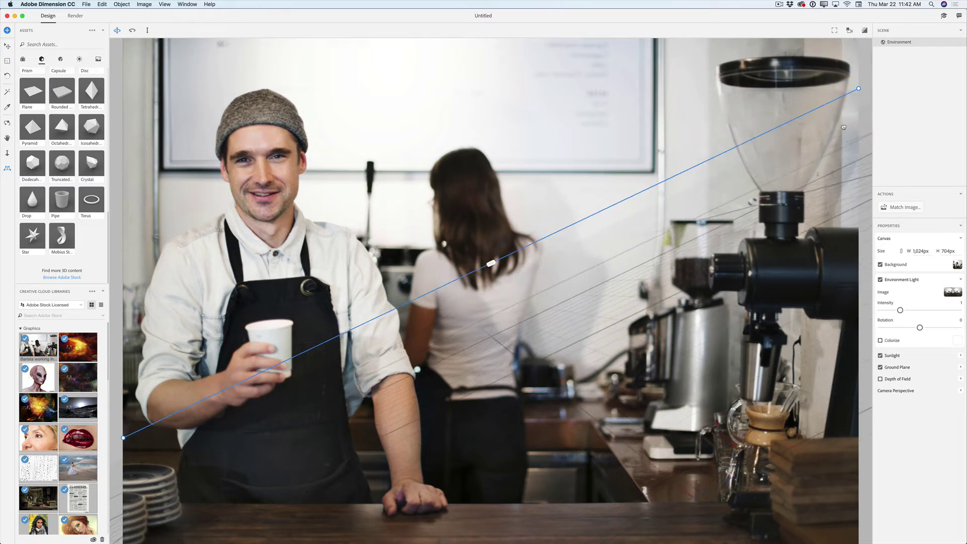
drag(843, 127, 858, 421)
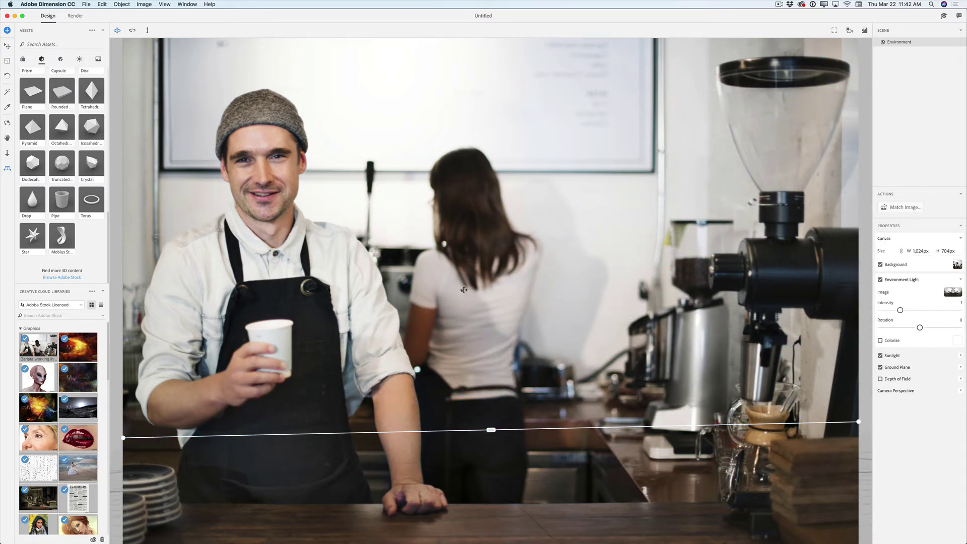
mouse_move(858, 423)
mouse_down()
mouse_move(858, 443)
mouse_move(858, 432)
mouse_up()
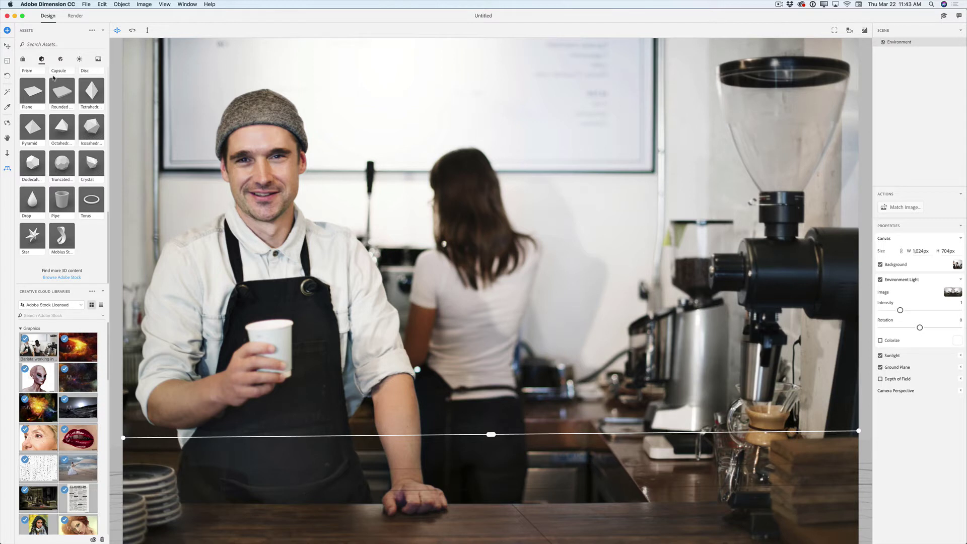
Add the Coffee Cup model and shift the camera perspective so the cup stands on the front wooden counter.
scroll(54, 77, up, 10)
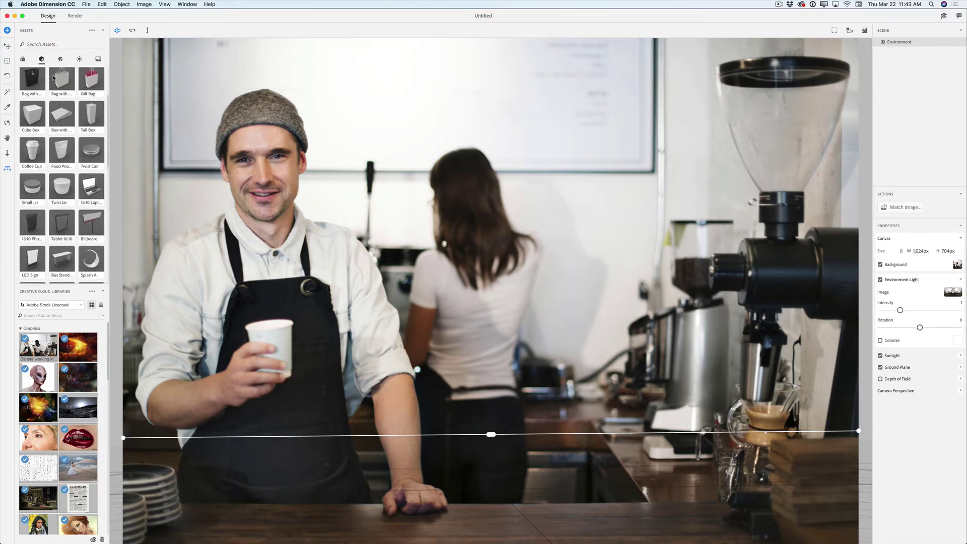
scroll(53, 77, up, 1)
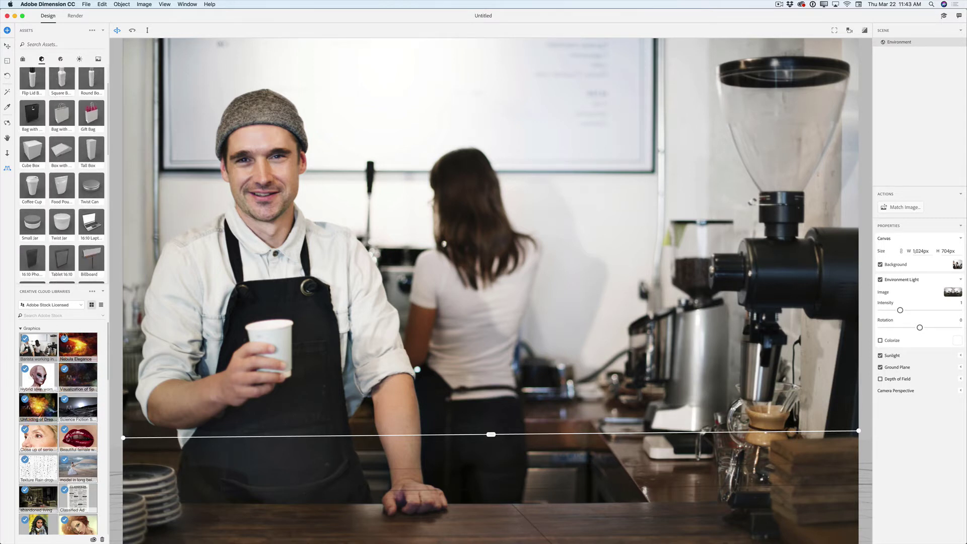
click(32, 188)
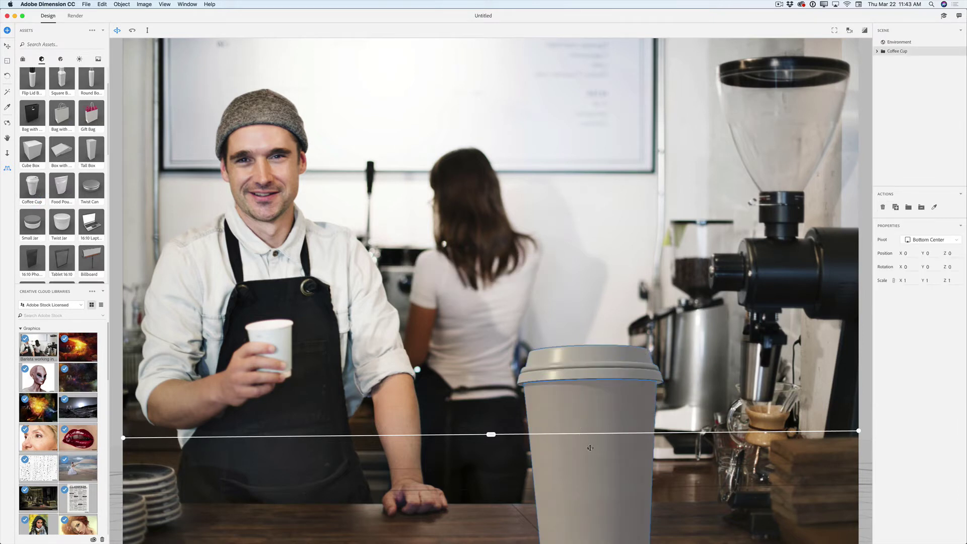
drag(577, 484, 480, 422)
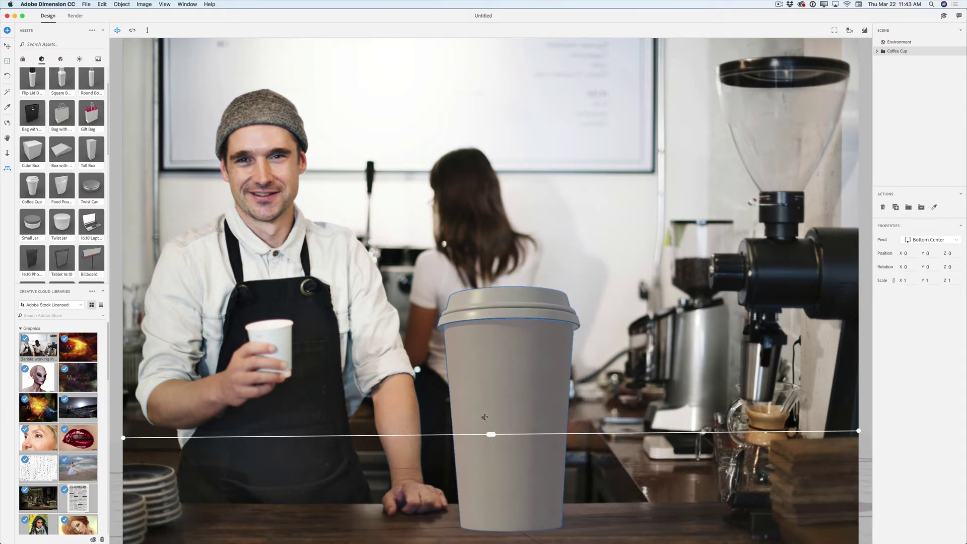
Scale the coffee cup uniformly to 0.4 and move it along Z to -2.2, beside the man's hand on the counter.
click(7, 61)
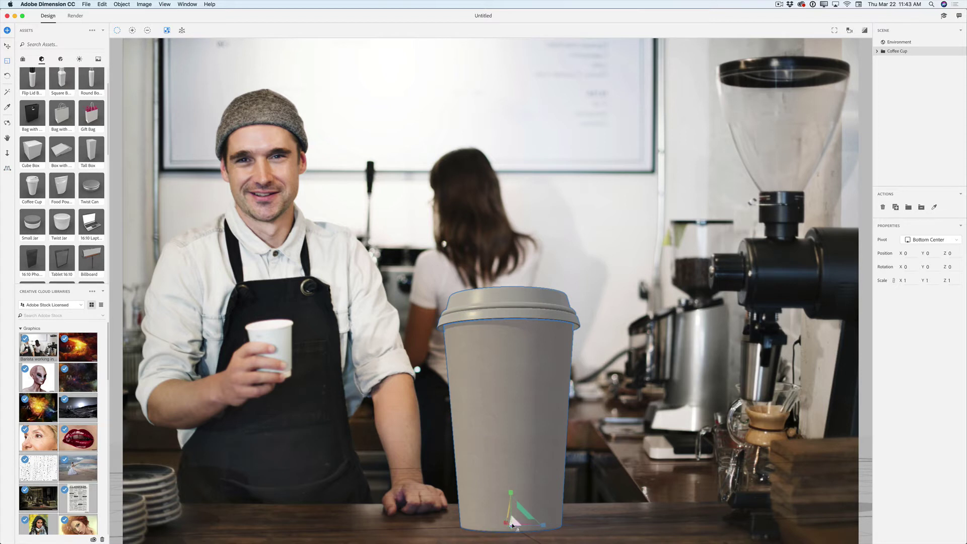
drag(514, 522, 580, 538)
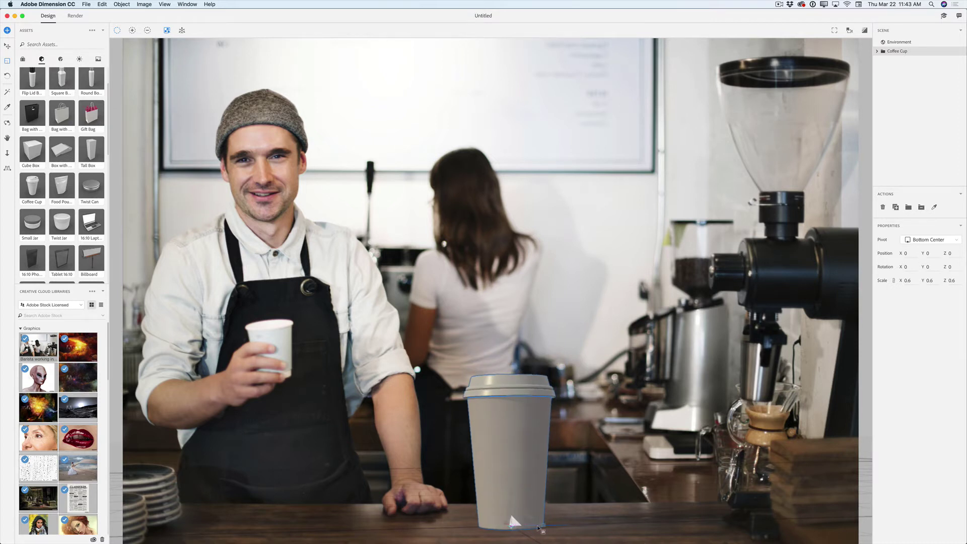
drag(602, 542, 333, 423)
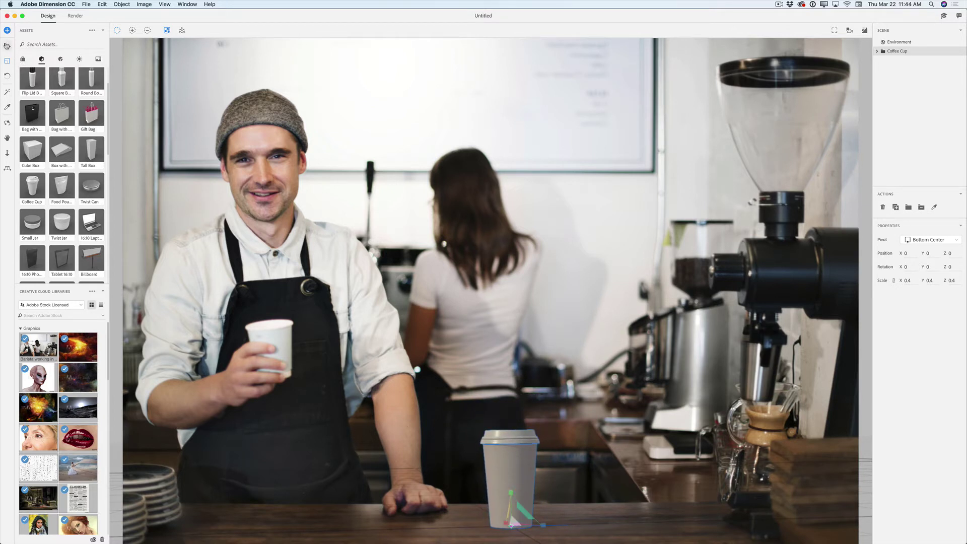
click(7, 46)
drag(544, 525, 511, 526)
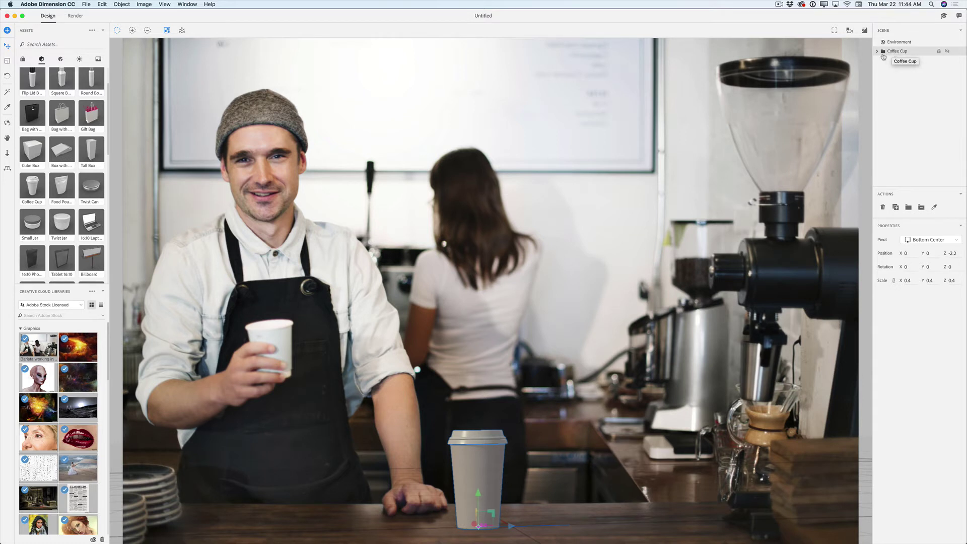
Apply the Matte material to the Cup part of the Coffee Cup group.
click(876, 51)
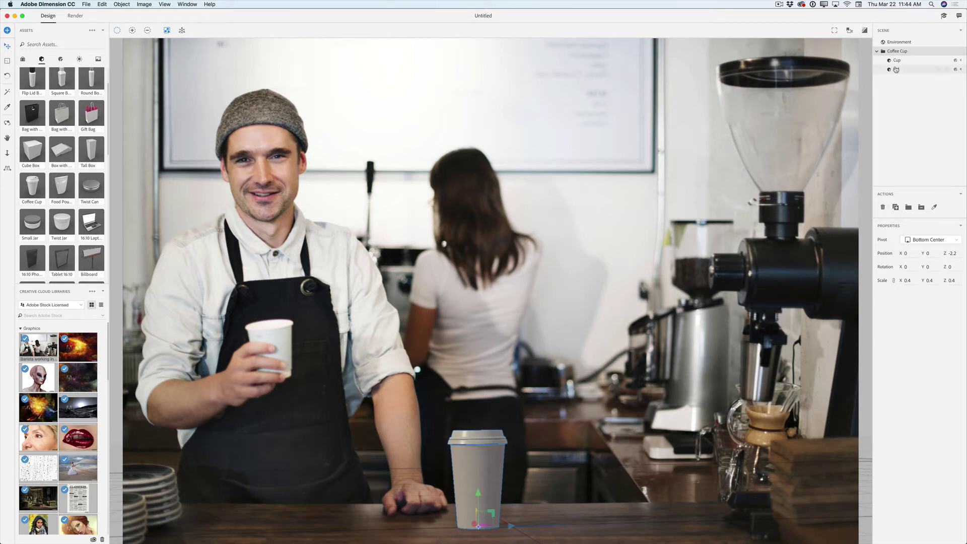
click(896, 60)
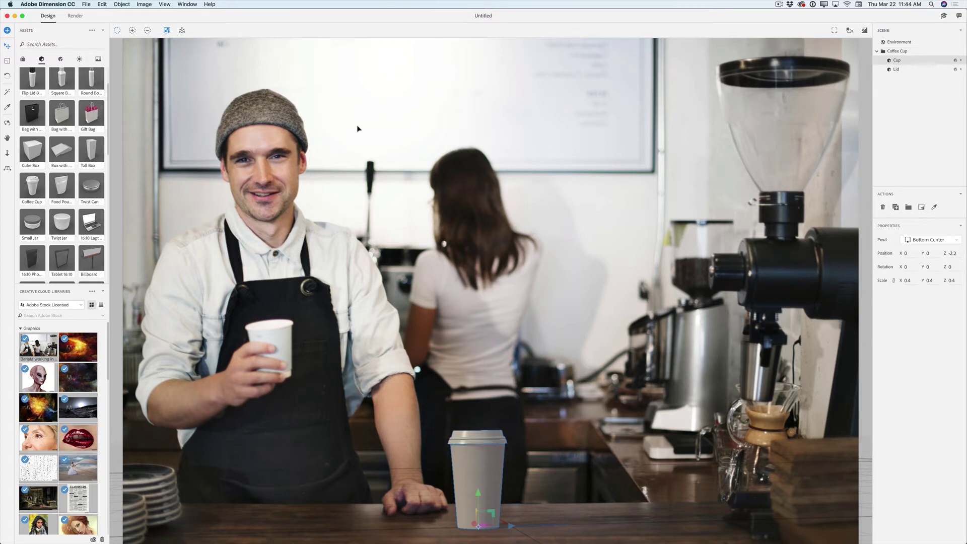
click(61, 59)
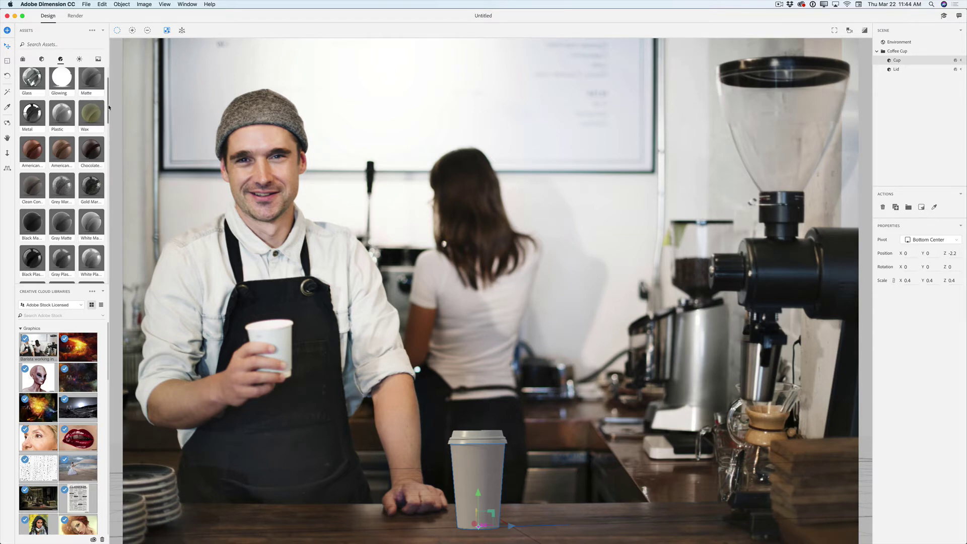
scroll(109, 108, up, 3)
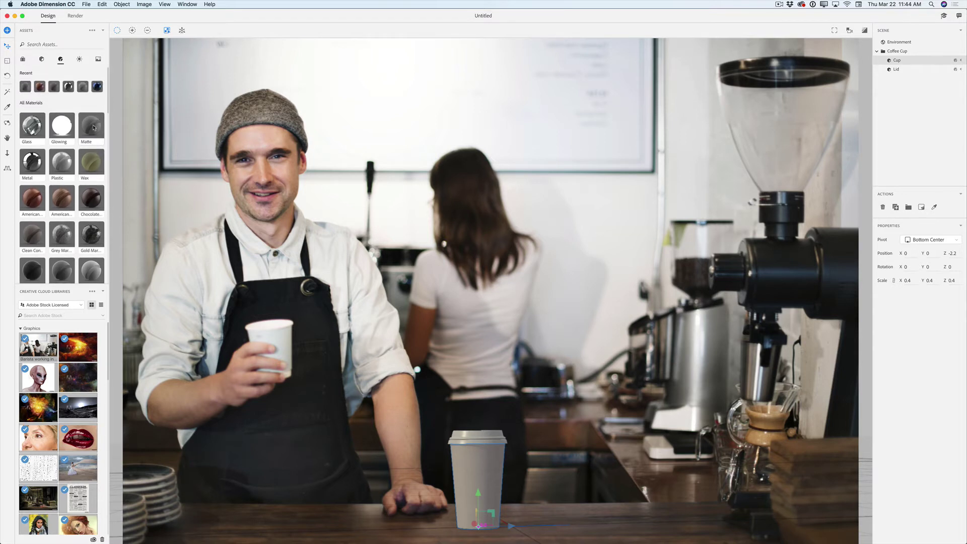
click(92, 126)
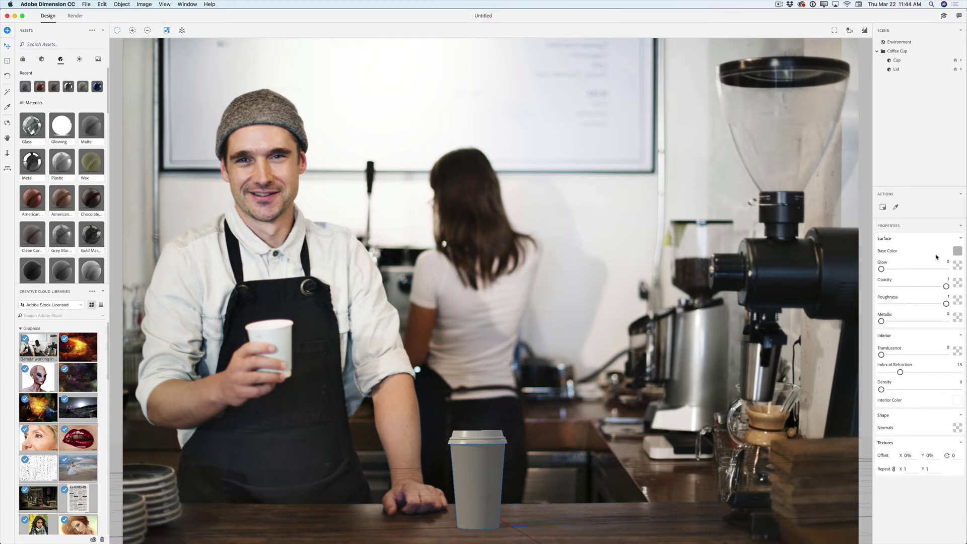
Set the cup material's base color to RGB 71, 71, 71, its roughness to about 0.48 and its metallic value to 1.
click(956, 251)
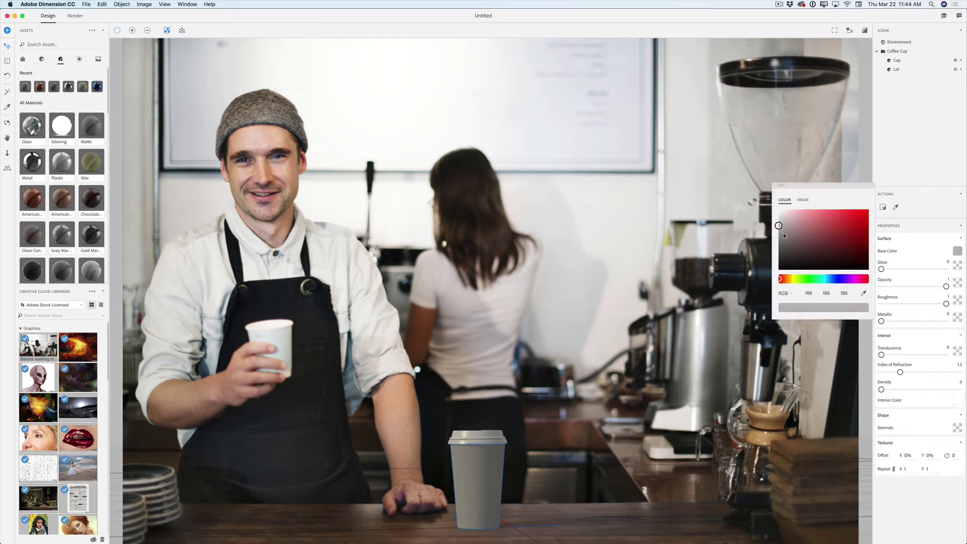
drag(778, 226, 780, 252)
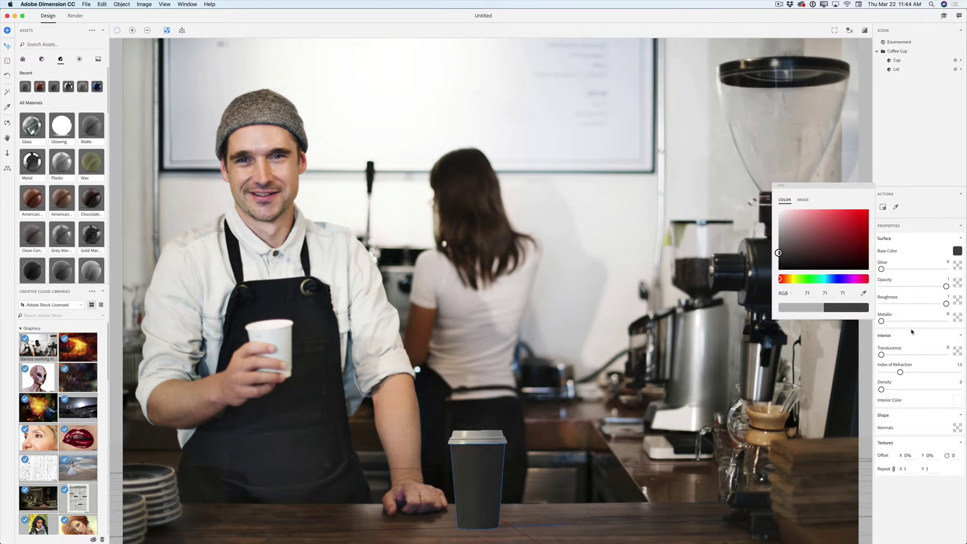
click(888, 330)
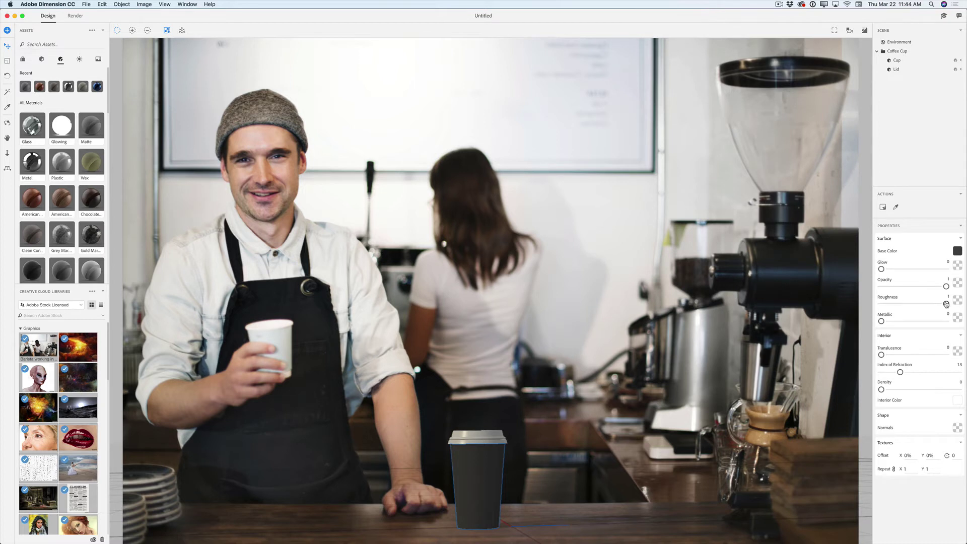
drag(946, 304, 912, 304)
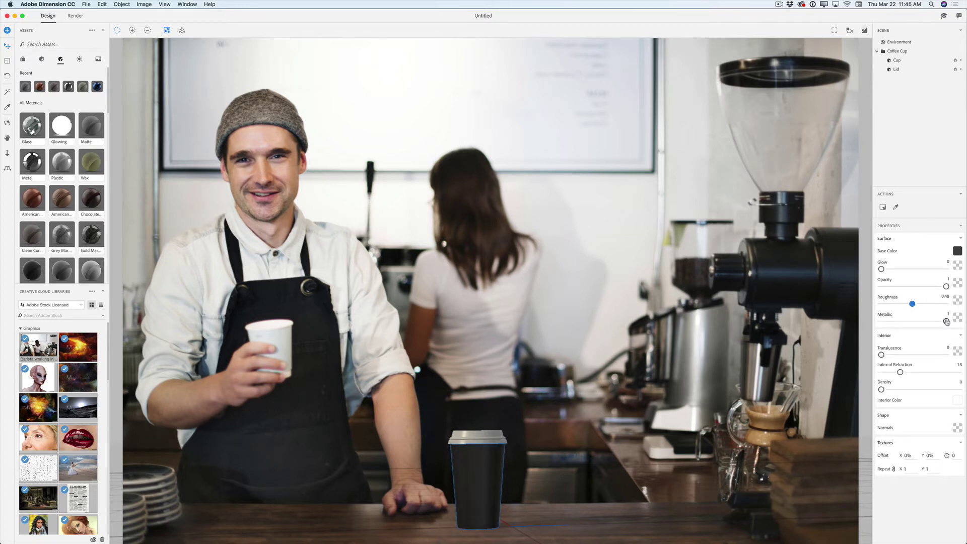
click(946, 320)
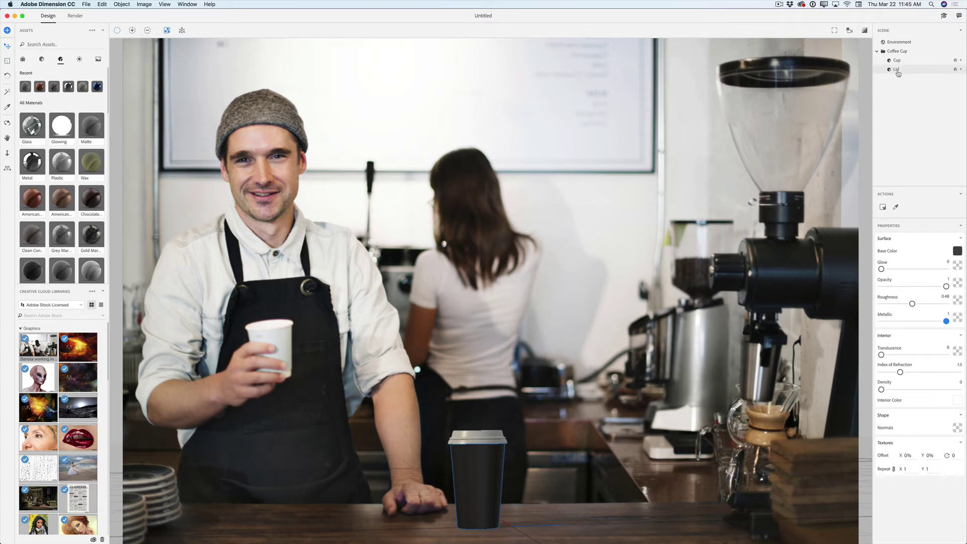
Apply the Plastic material to the Lid and set its base color to red, RGB 237, 0, 0.
click(895, 71)
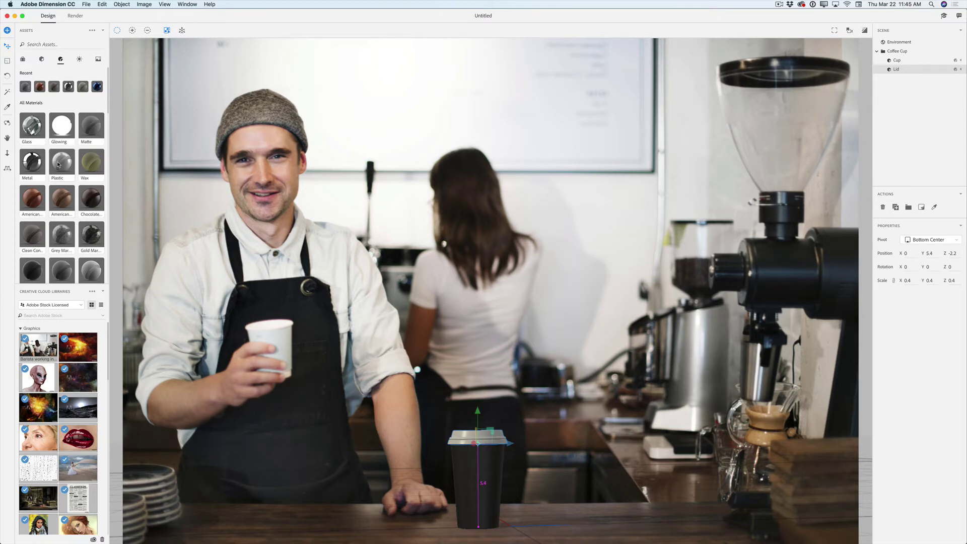
click(59, 165)
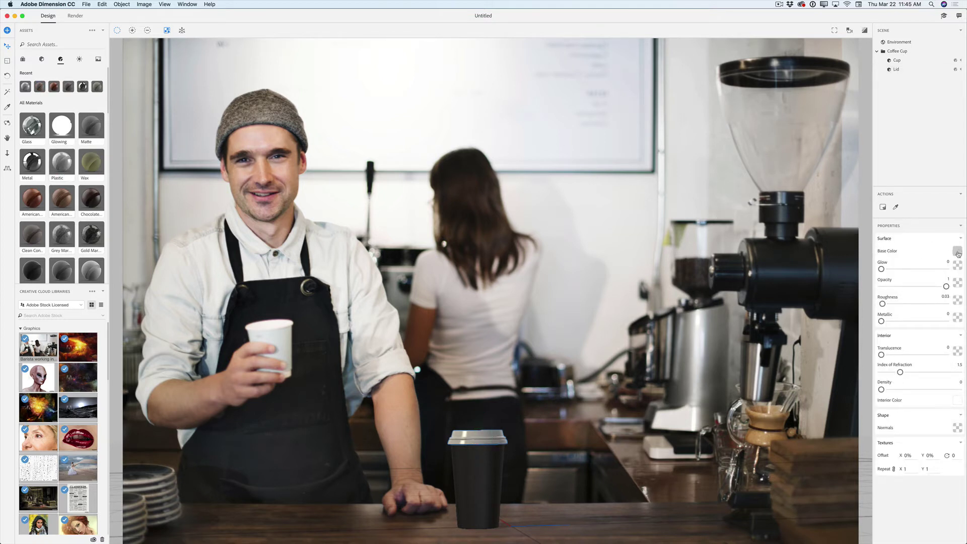
click(955, 251)
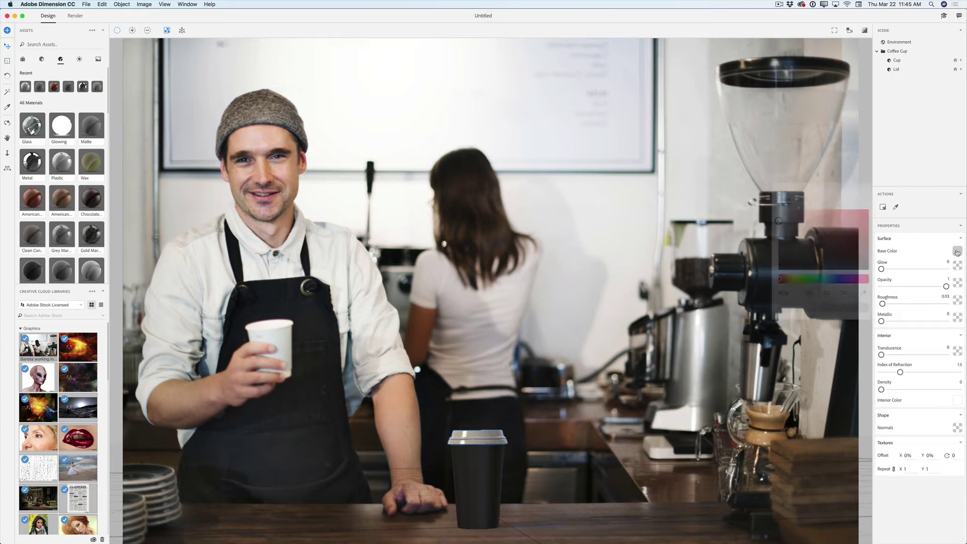
drag(779, 219, 868, 213)
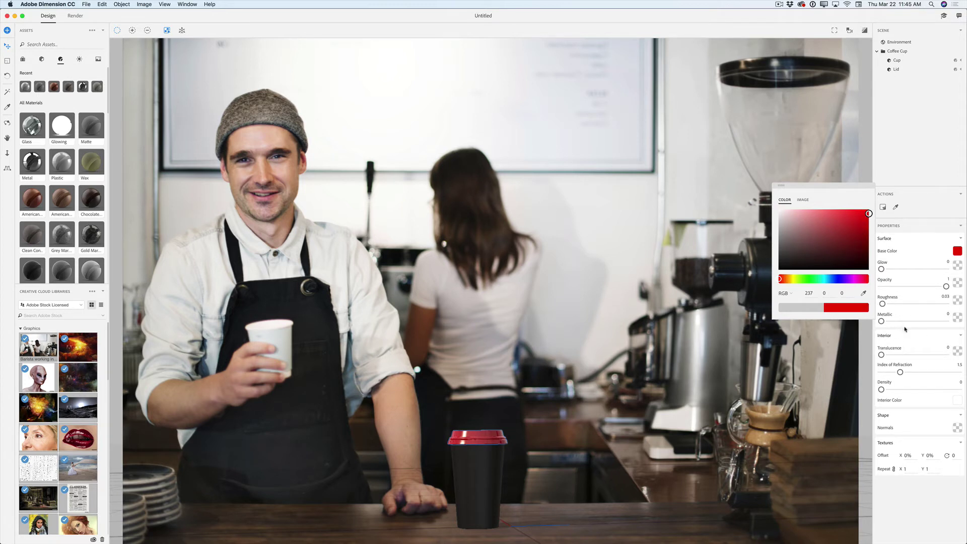
click(905, 329)
Set the lid material's metallic value to 1 and its roughness to 0.7.
drag(881, 321, 957, 323)
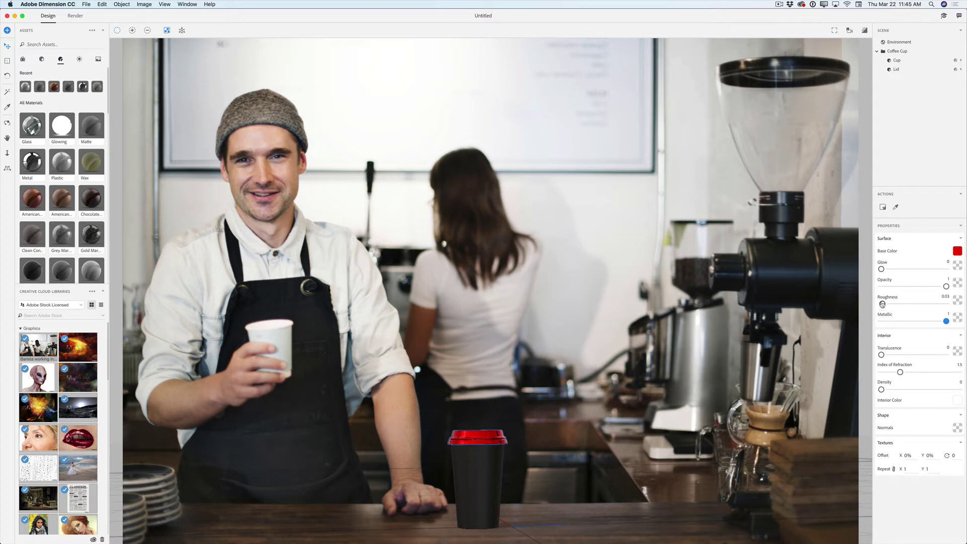
drag(882, 304, 926, 303)
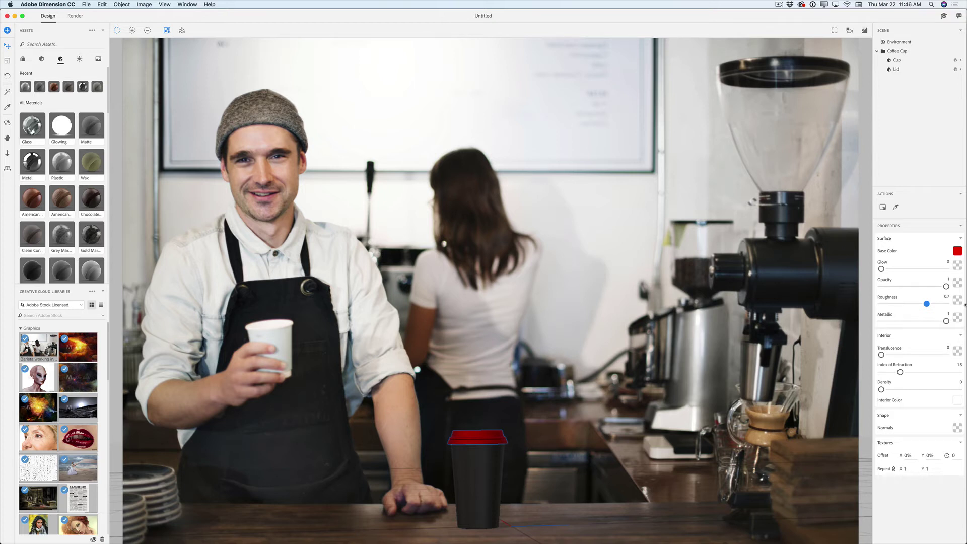
Add the Wide coffee cup model from the Felix library and move it along Z to the right of the takeaway cup.
click(69, 304)
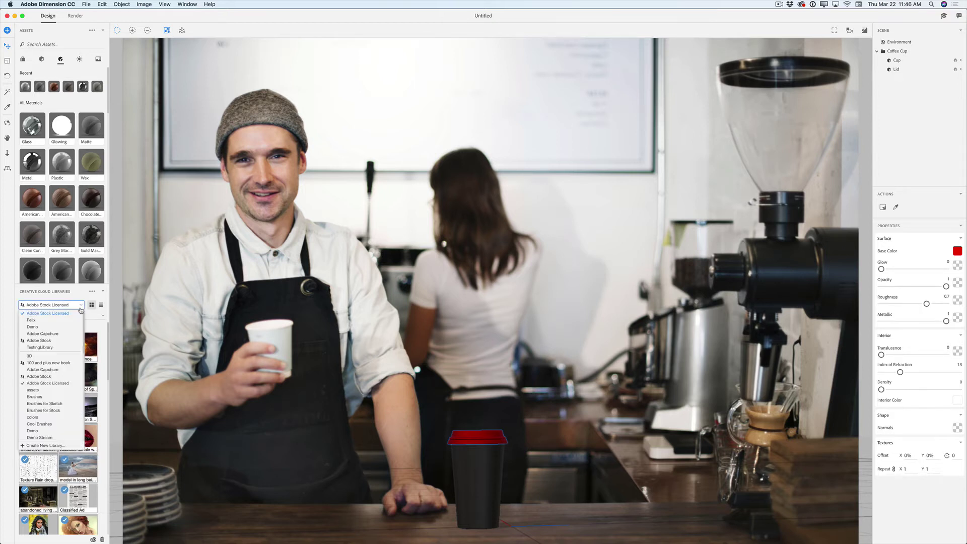
click(50, 320)
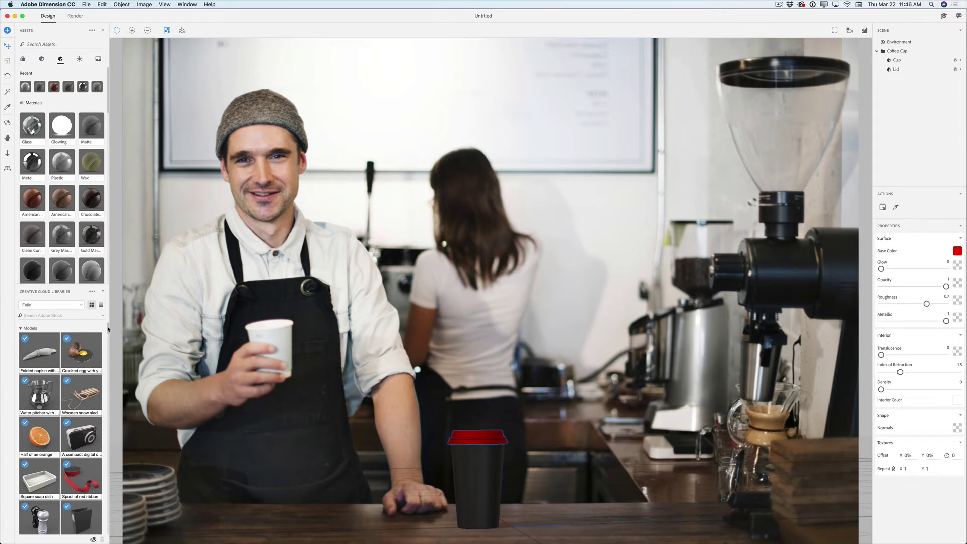
drag(107, 331, 114, 369)
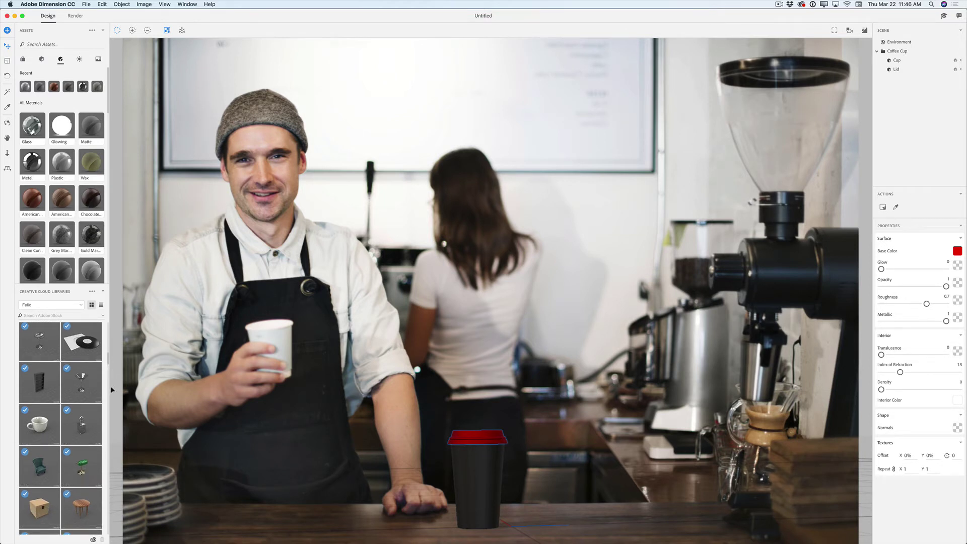
click(41, 427)
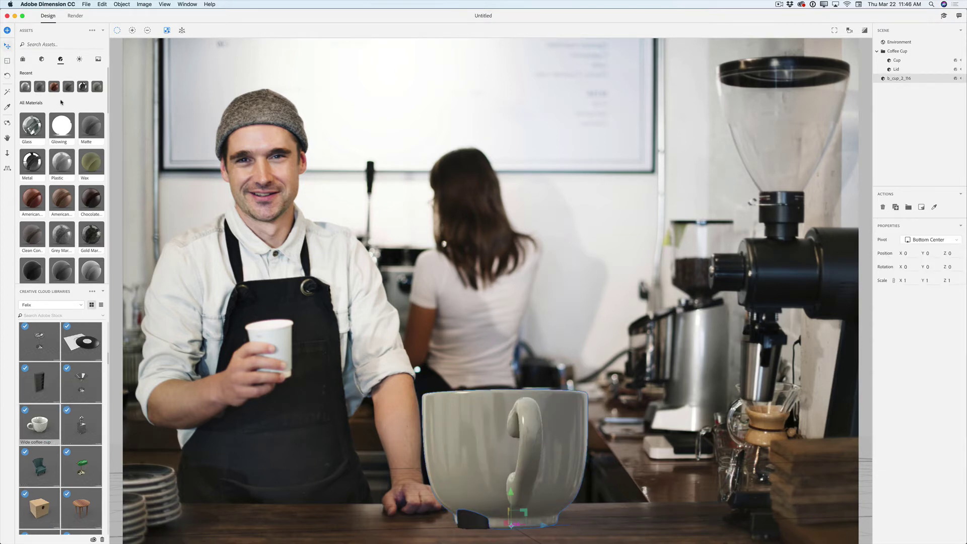
drag(547, 526, 649, 538)
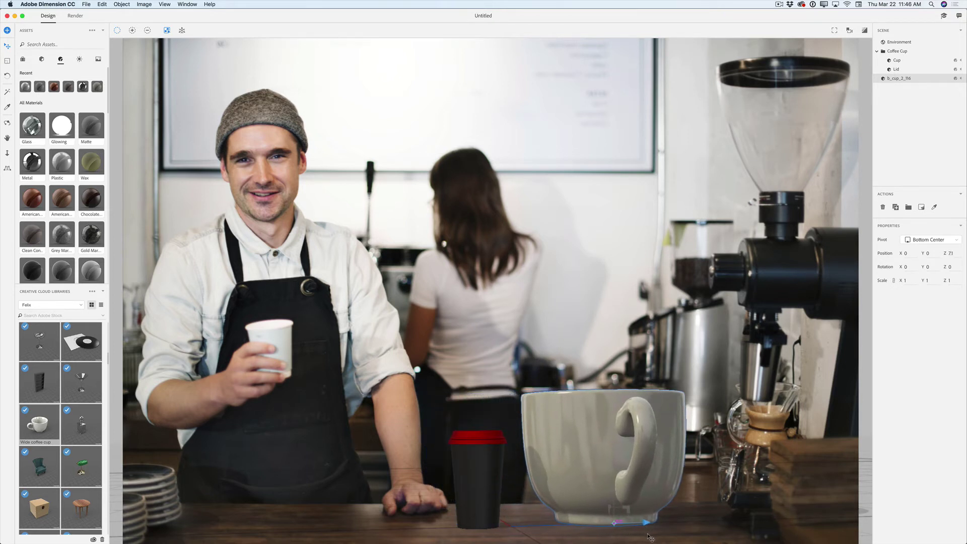
Scale the wide coffee cup uniformly down to 0.4 so it suits the takeaway cup's size.
click(7, 62)
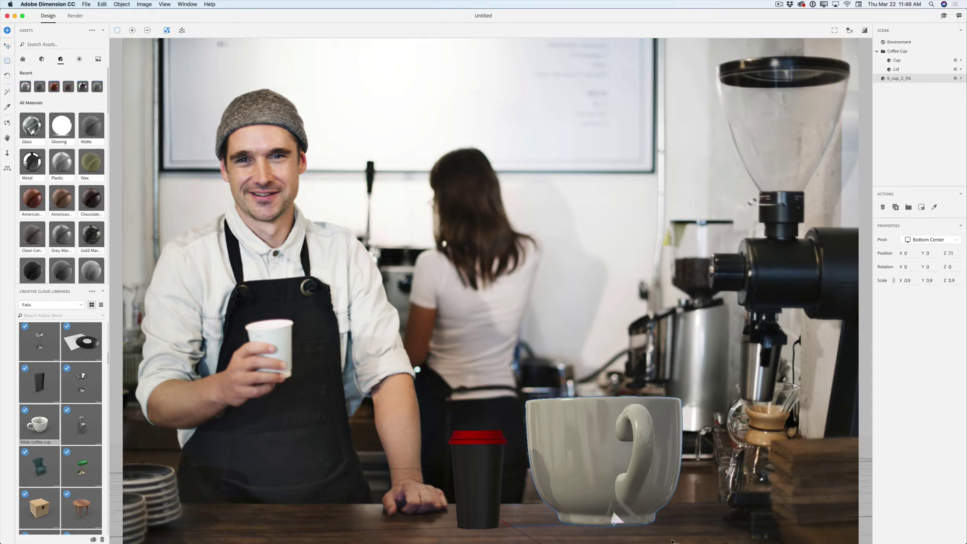
drag(615, 518, 366, 373)
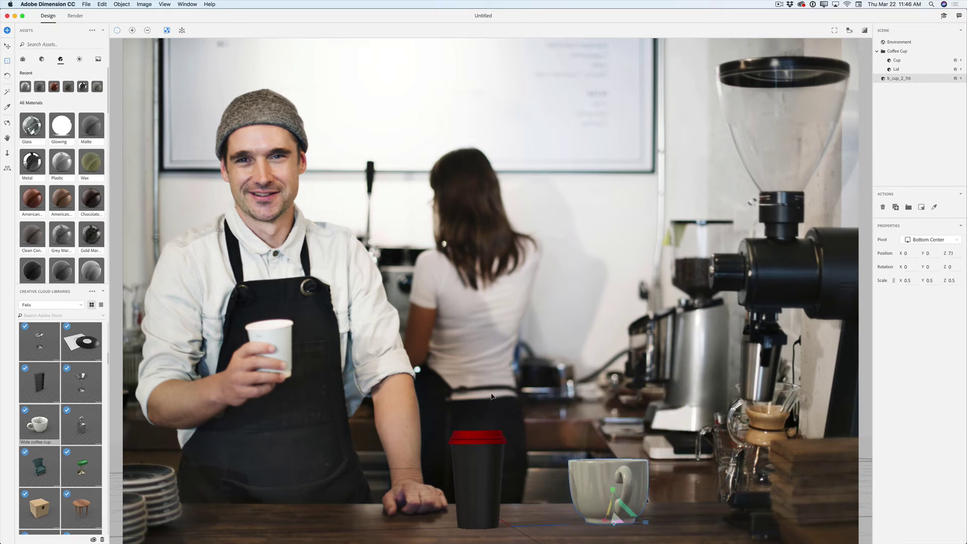
drag(615, 520, 519, 470)
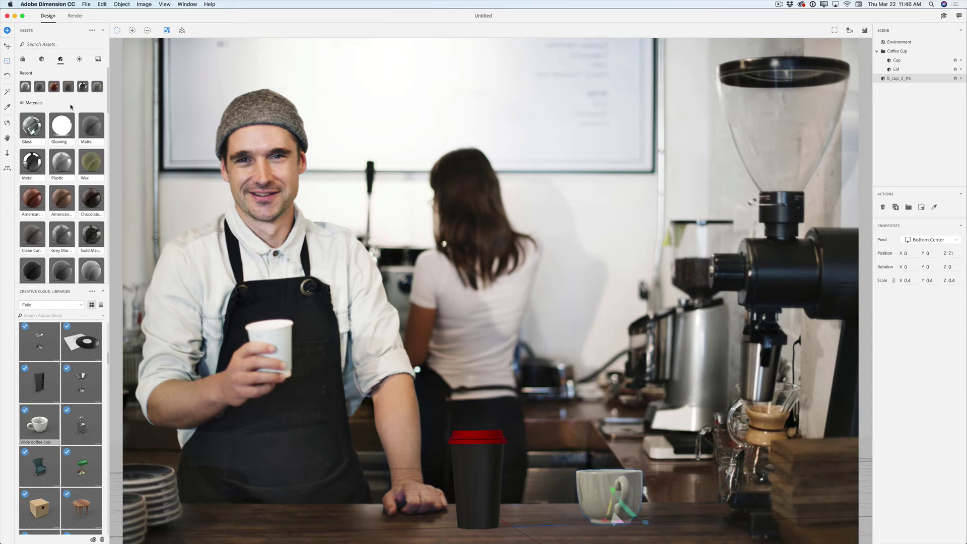
Rotate the wide cup to 105.7° about Y and move it near the takeaway cup at X 7.4, Z 5.
key(r)
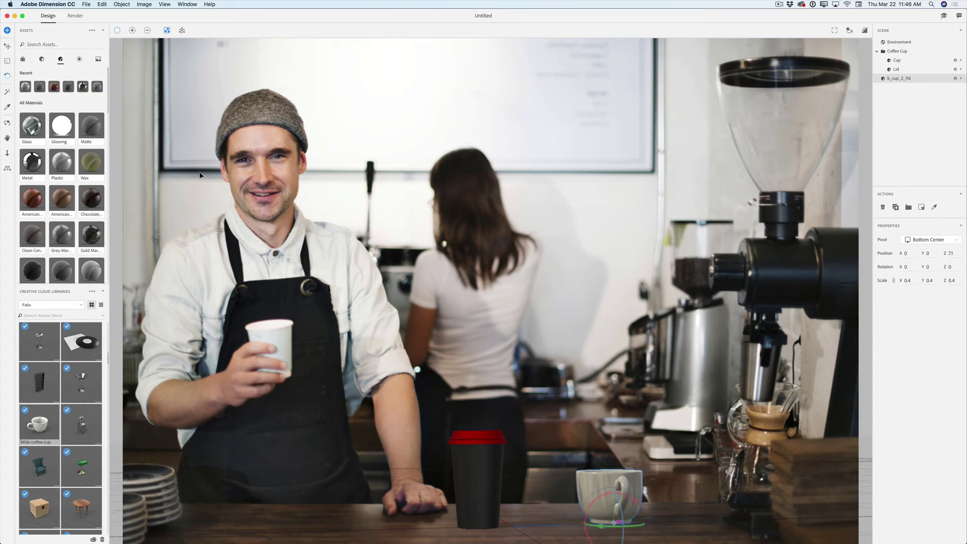
drag(595, 525, 655, 536)
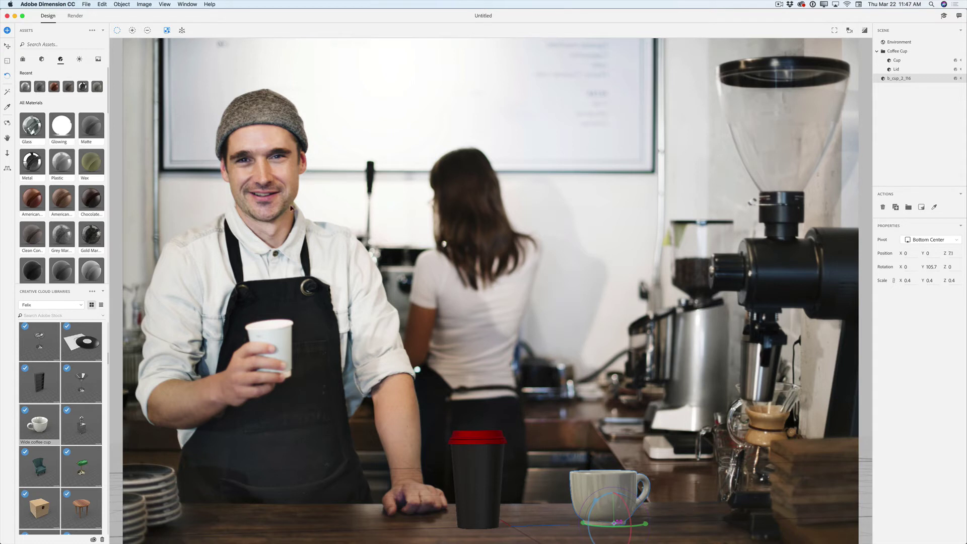
click(7, 46)
drag(603, 524, 549, 529)
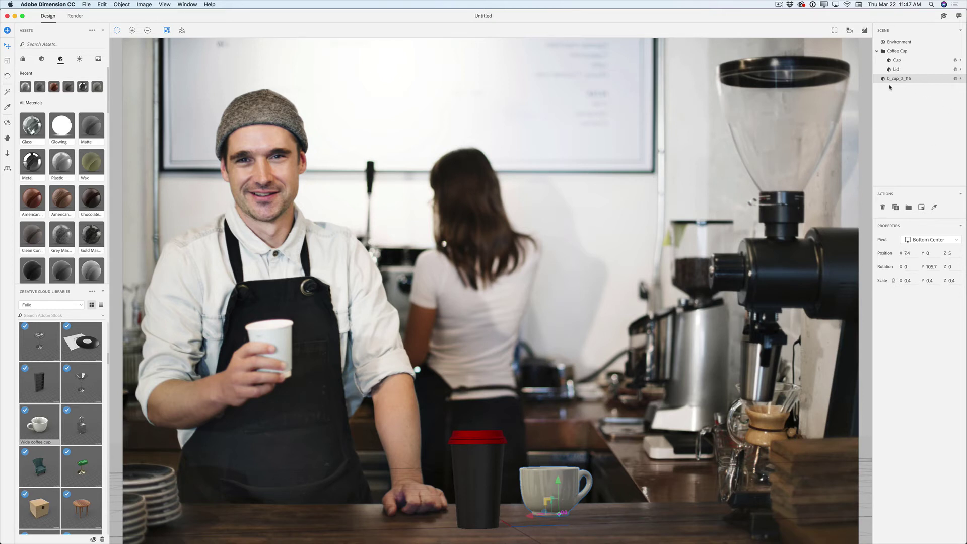
Change the base color of the wide cup's material to red, RGB 196, 0, 0.
mouse_move(901, 82)
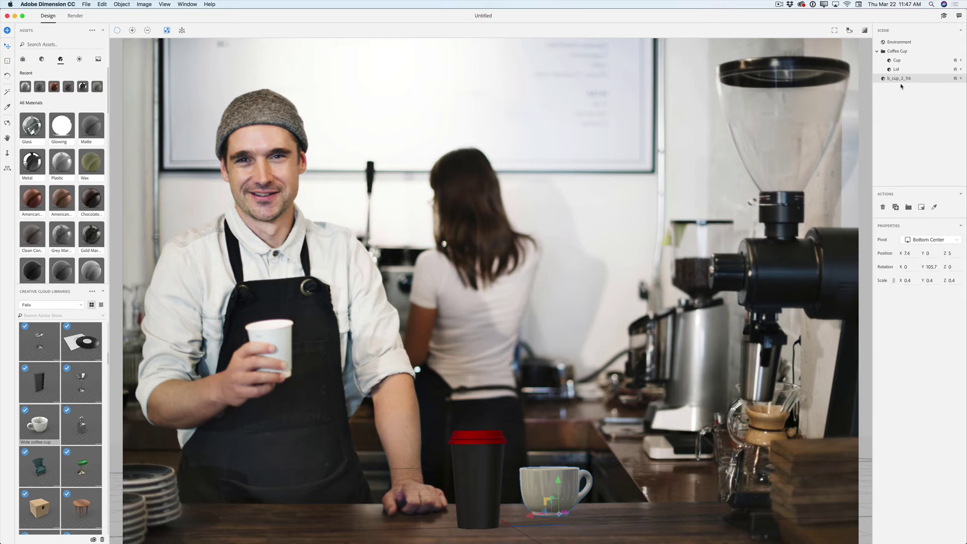
click(958, 79)
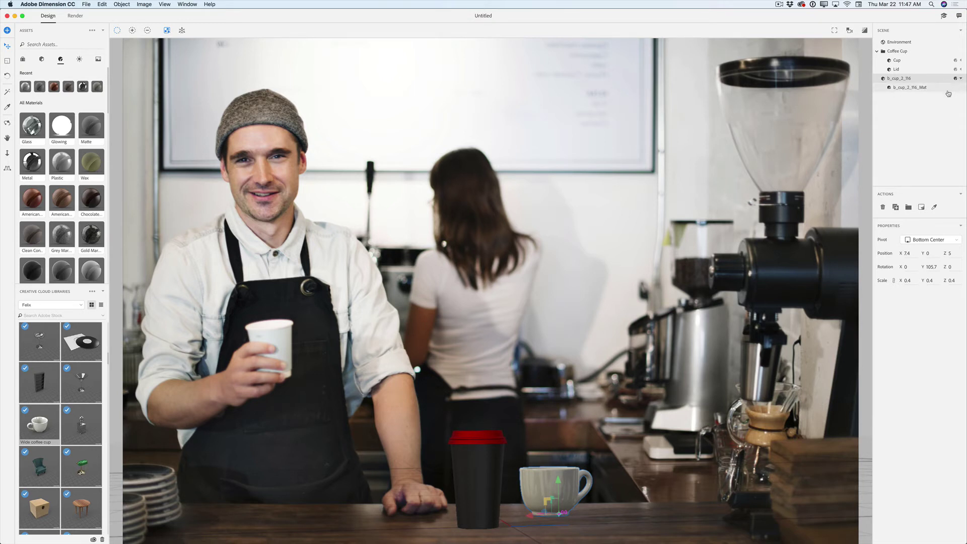
click(916, 88)
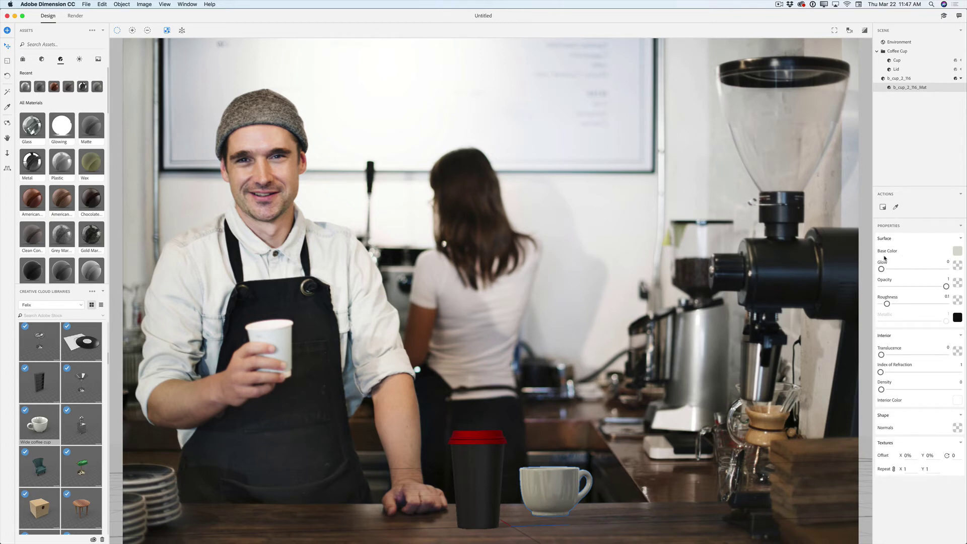
click(956, 254)
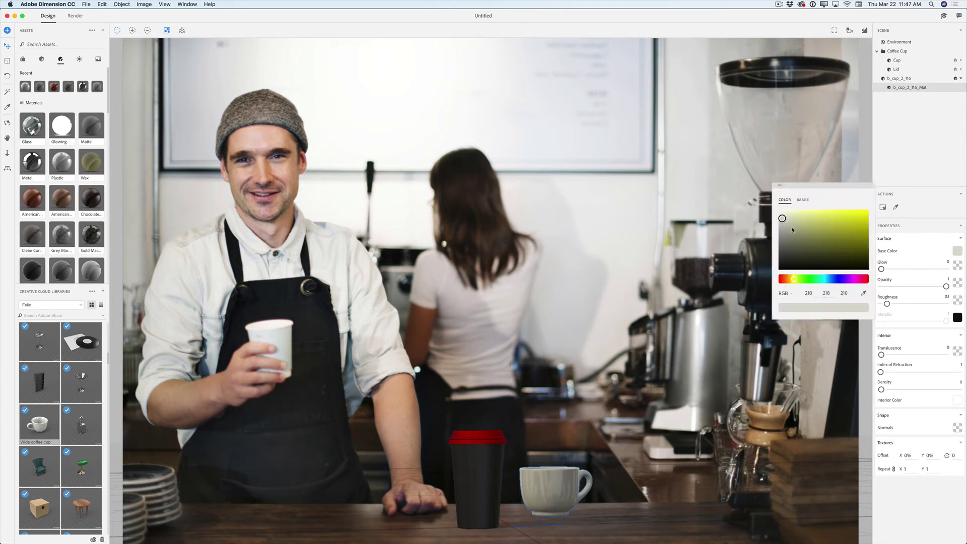
click(779, 279)
mouse_move(781, 219)
mouse_down()
mouse_move(868, 213)
mouse_move(868, 223)
mouse_up()
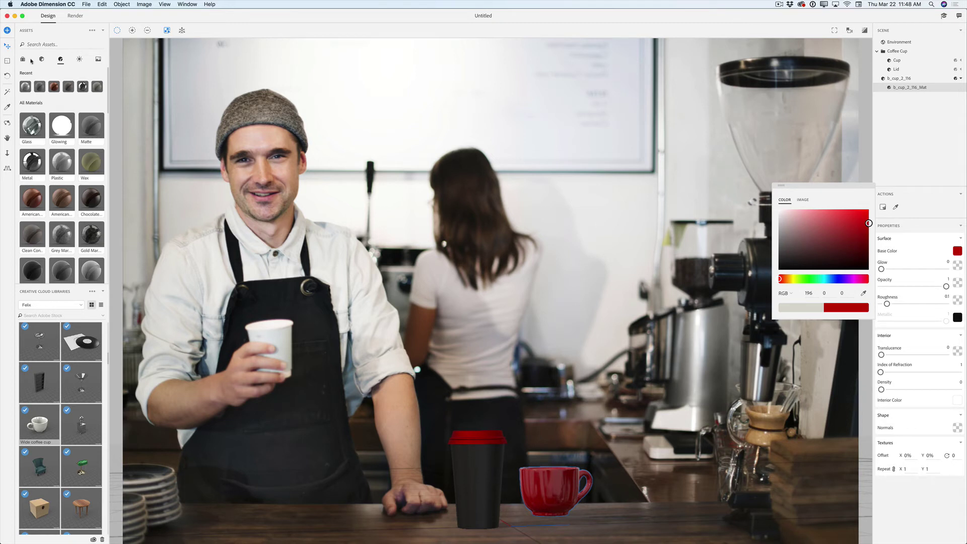
Reposition the red cup on the counter beside the takeaway cup at X 0.3, Y 0, Z 3.3.
click(9, 46)
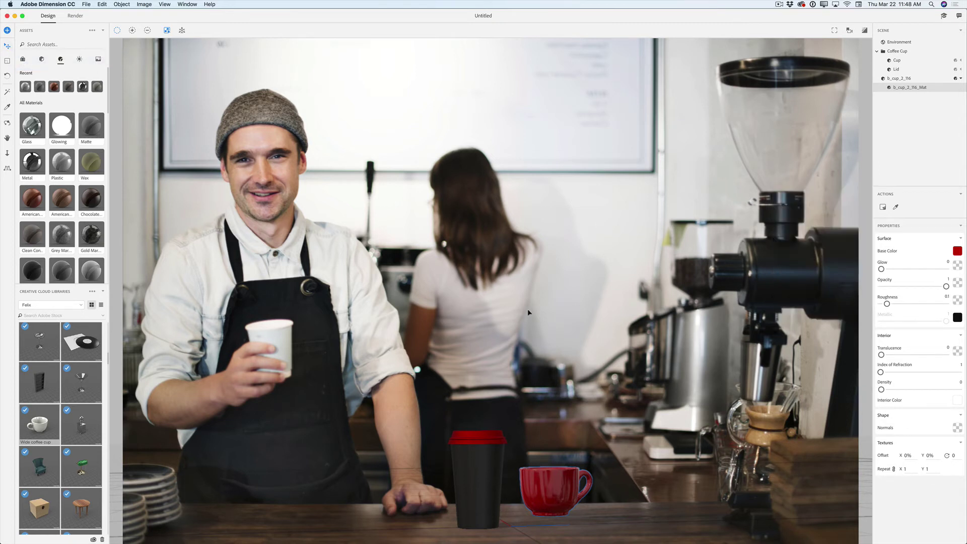
click(891, 79)
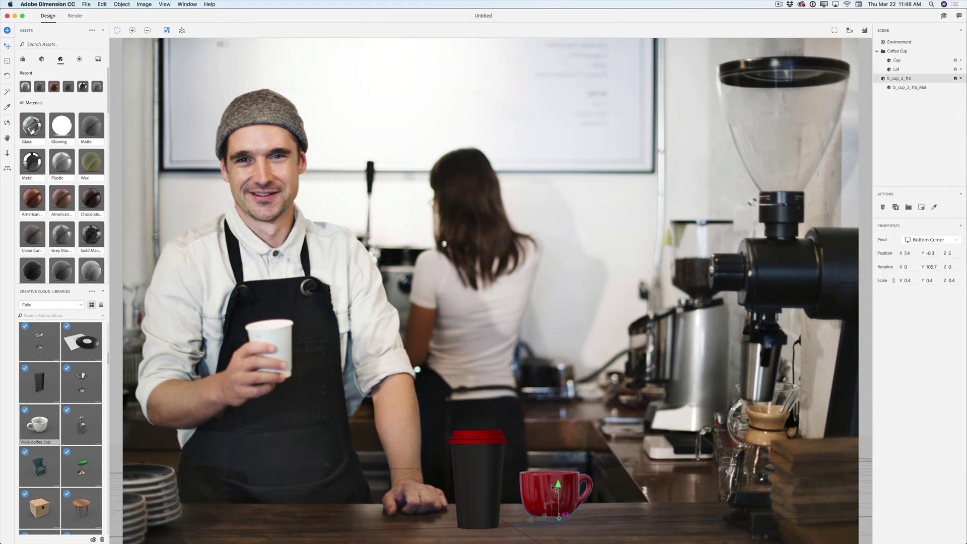
drag(554, 488, 554, 482)
mouse_move(549, 515)
mouse_down()
mouse_move(519, 516)
mouse_move(528, 530)
mouse_move(554, 516)
mouse_move(559, 526)
mouse_move(547, 522)
mouse_move(557, 524)
mouse_up()
mouse_move(633, 532)
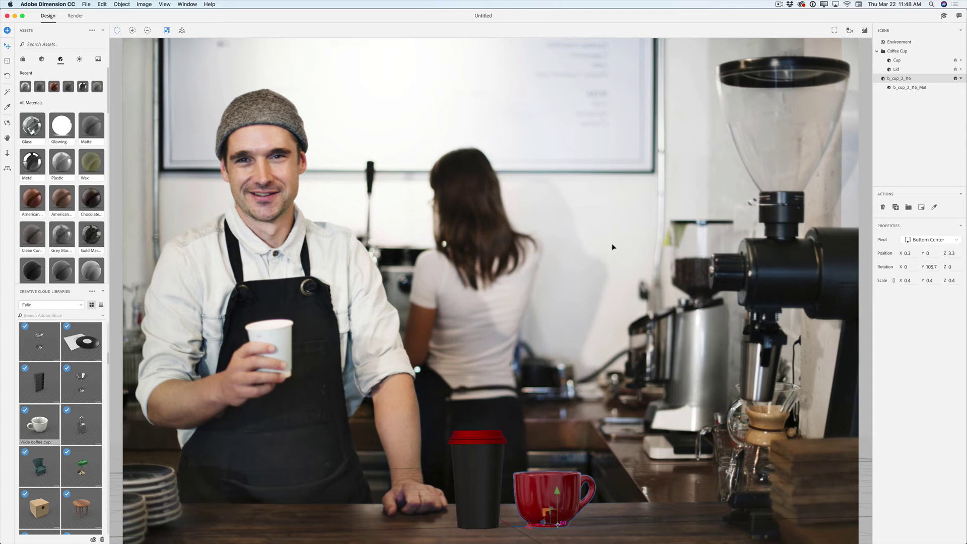
Place the Coffee graphic from the Demo library on the takeaway cup, rotated to 39° and scaled to 1,080%.
click(79, 306)
click(49, 340)
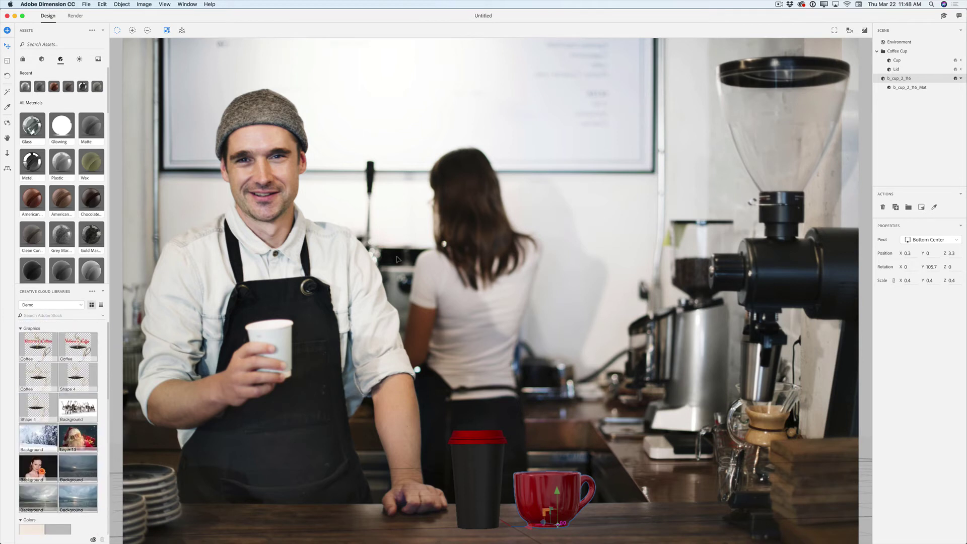
click(896, 61)
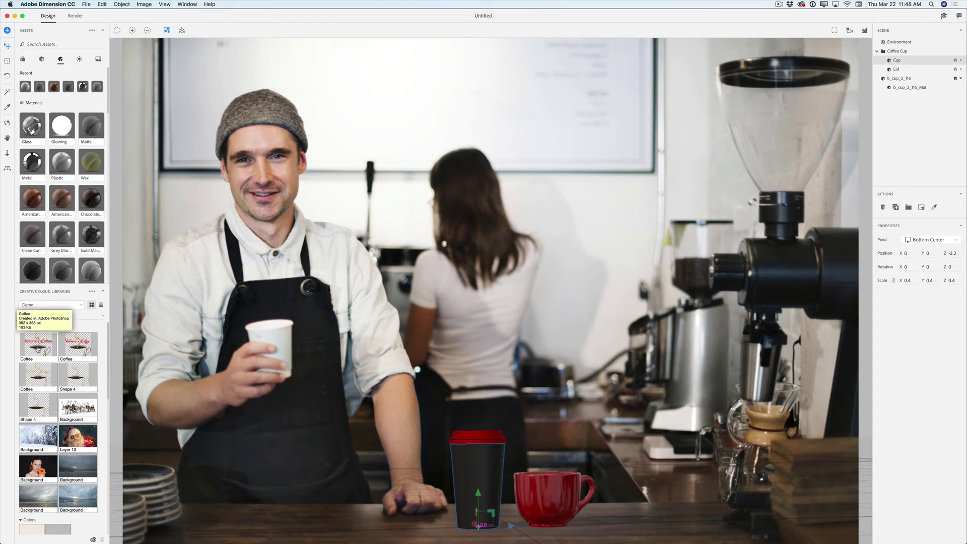
drag(51, 345, 465, 468)
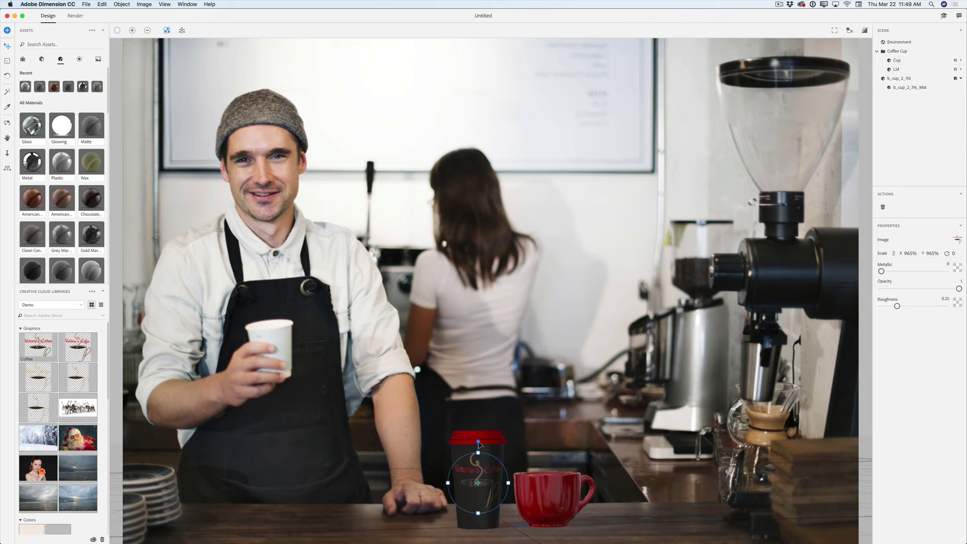
drag(478, 442, 507, 462)
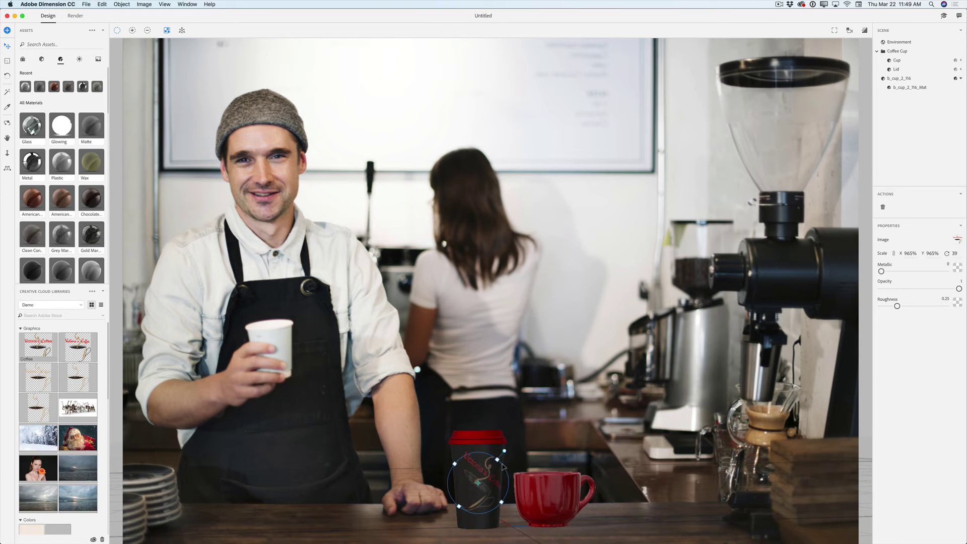
drag(455, 464, 451, 461)
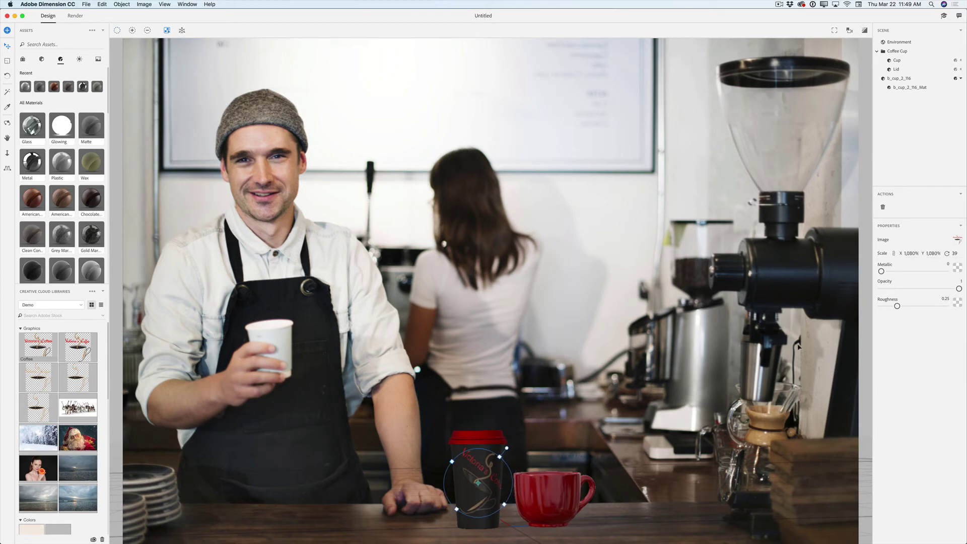
Set the cup graphic's opacity to 0.72, its metallic value to 0.17 and its roughness to 0.43.
drag(957, 291, 937, 289)
mouse_move(880, 271)
mouse_down()
mouse_move(919, 270)
mouse_move(891, 271)
mouse_up()
mouse_move(895, 308)
mouse_down()
mouse_move(940, 305)
mouse_move(880, 304)
mouse_move(917, 305)
mouse_move(908, 305)
mouse_up()
Examine the scene in an enlarged render preview and review the environment light's intensity and rotation settings.
click(864, 31)
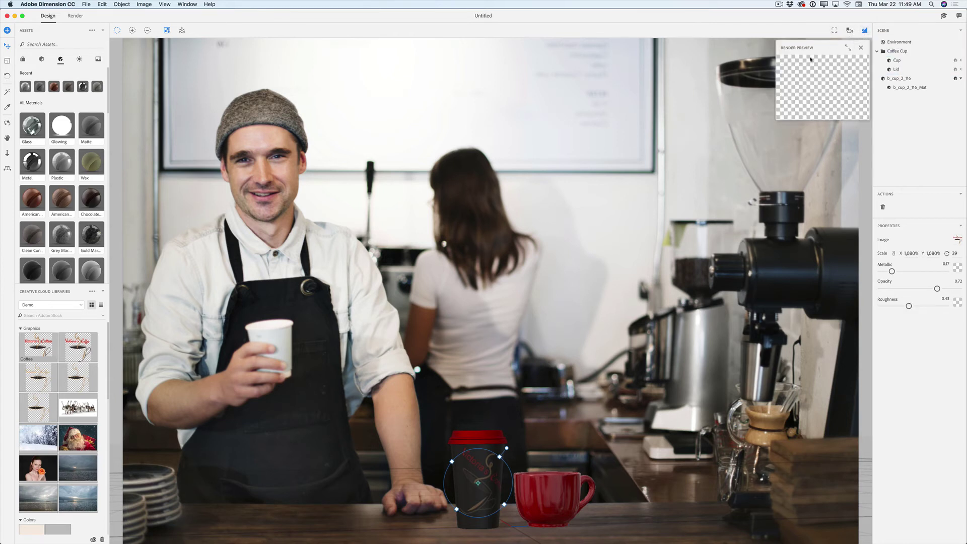
click(848, 48)
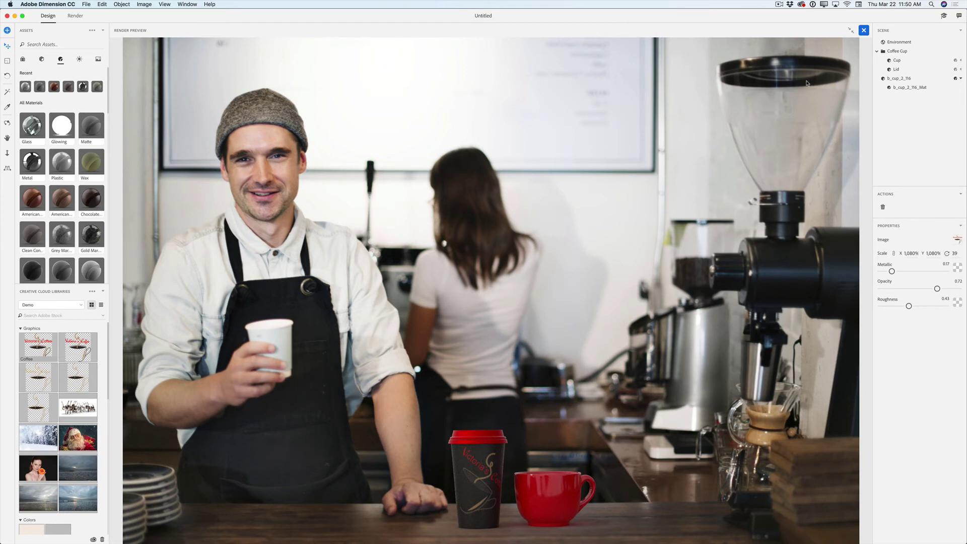
click(852, 32)
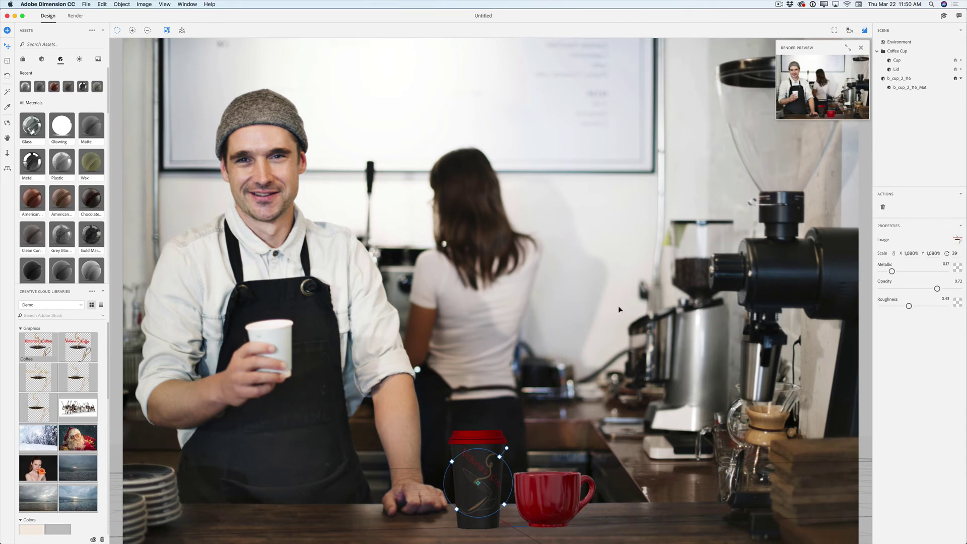
click(895, 42)
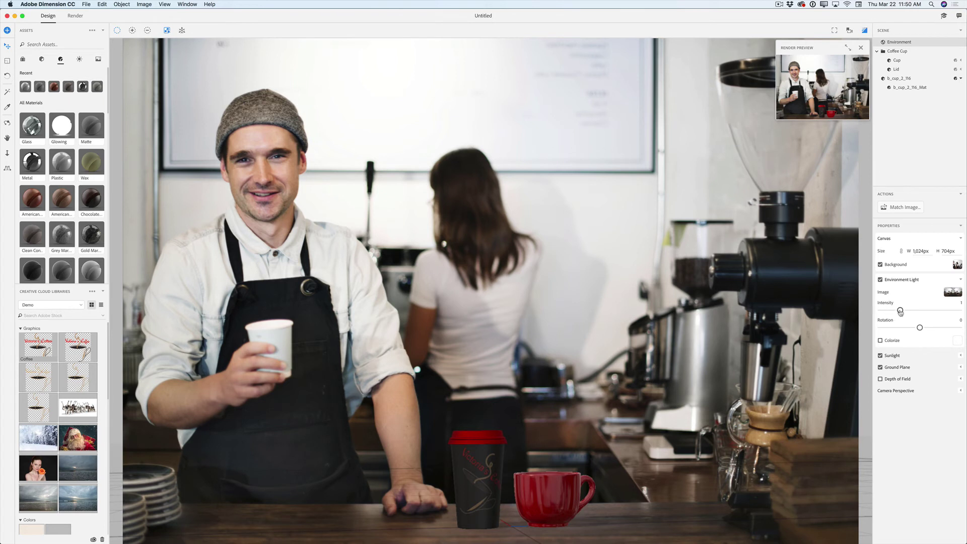
drag(901, 310, 920, 326)
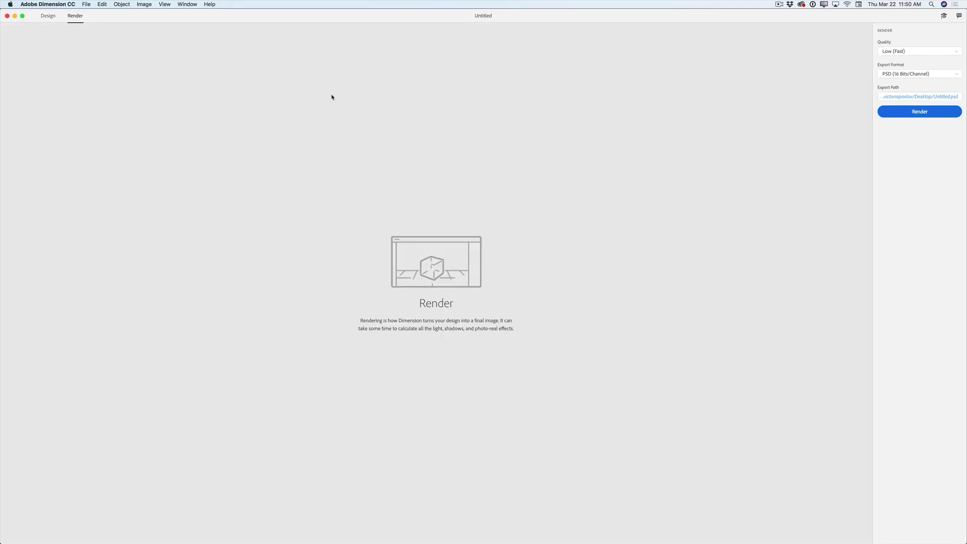
Render the scene at High (Slow) quality as a 16 bits/channel PSD.
click(901, 52)
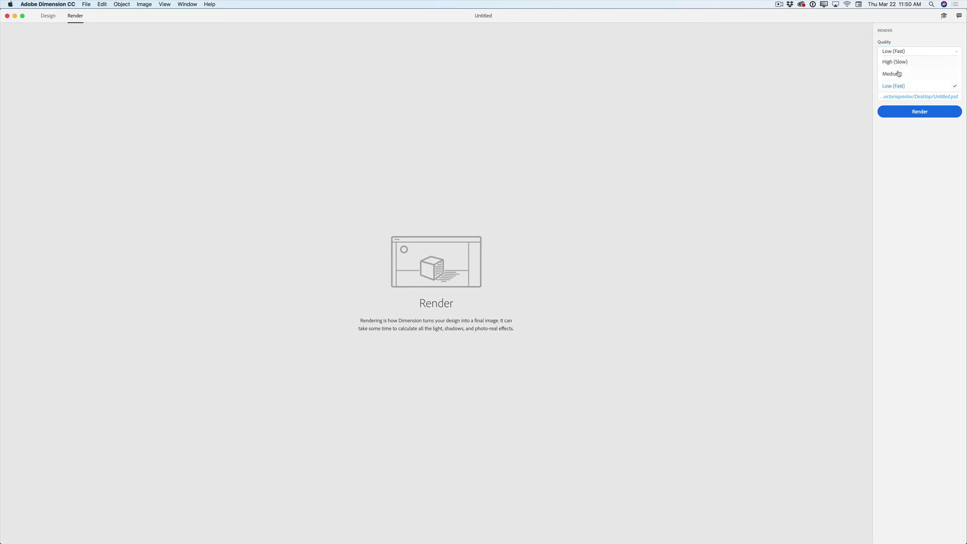
click(896, 62)
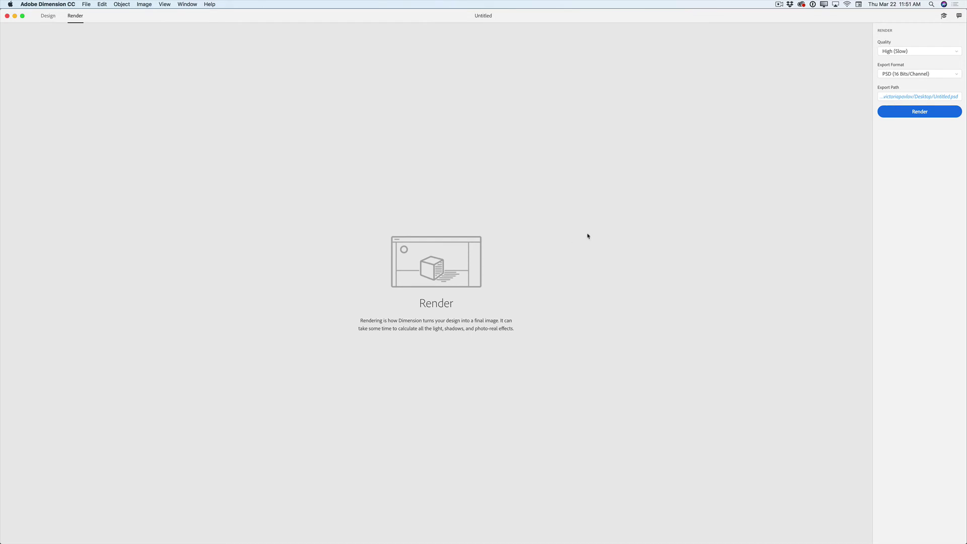
click(912, 113)
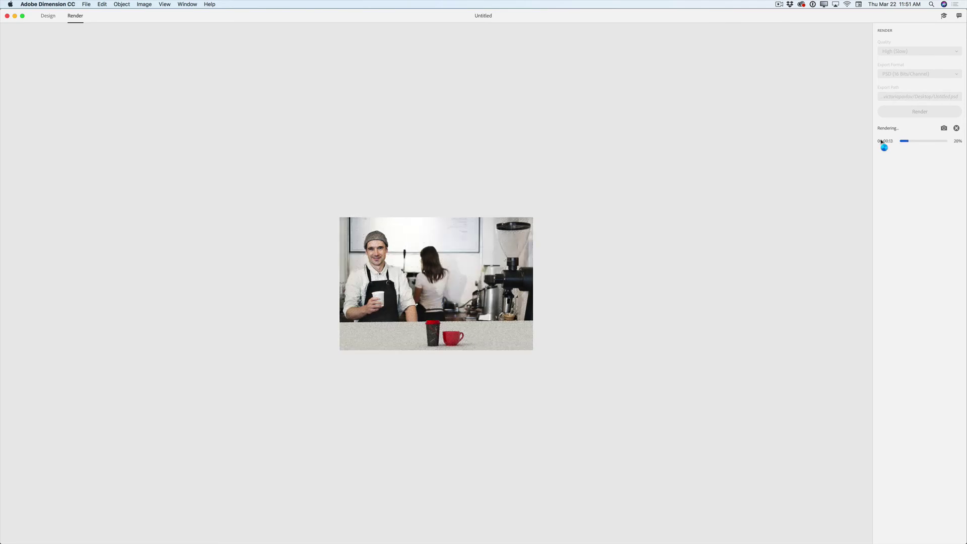
click(778, 4)
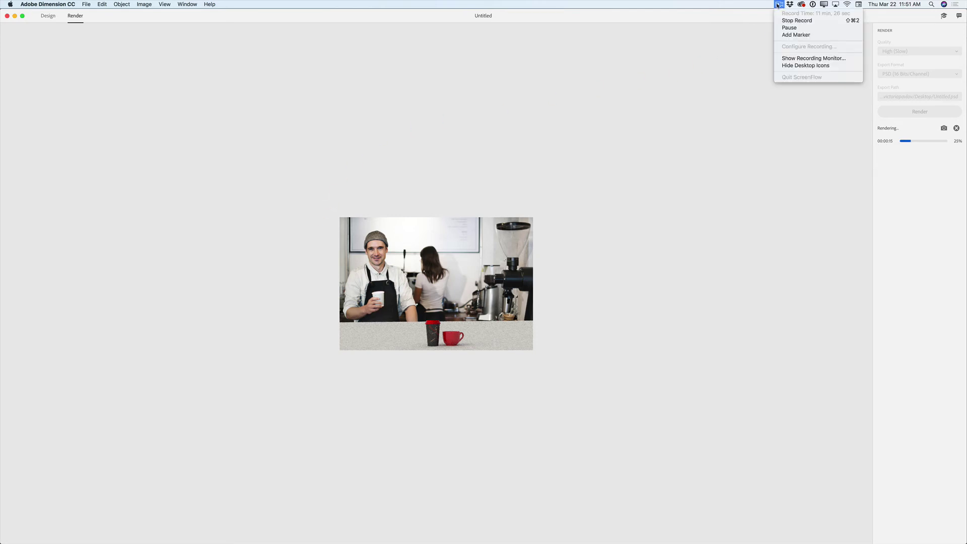
click(788, 28)
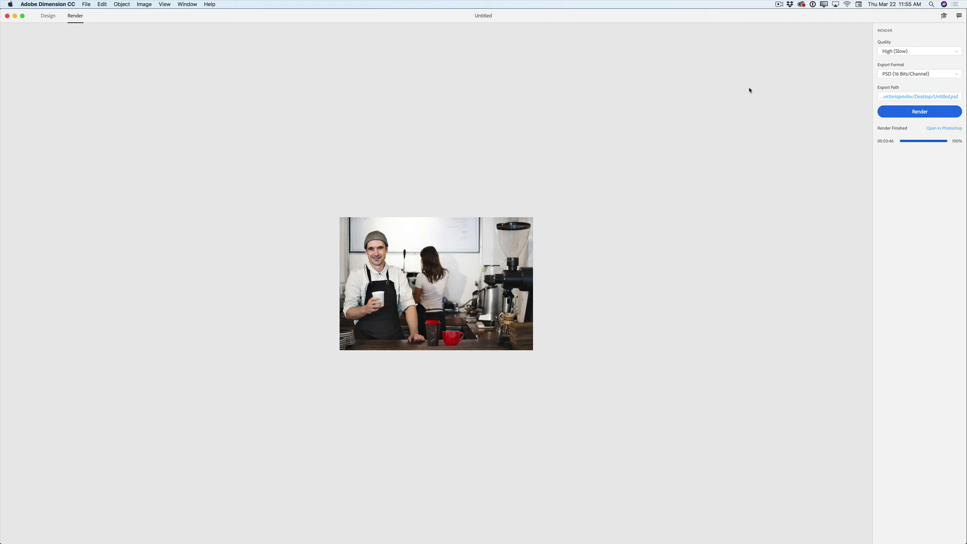
Open the finished render in Photoshop and enlarge the view to inspect the composited cups.
click(938, 129)
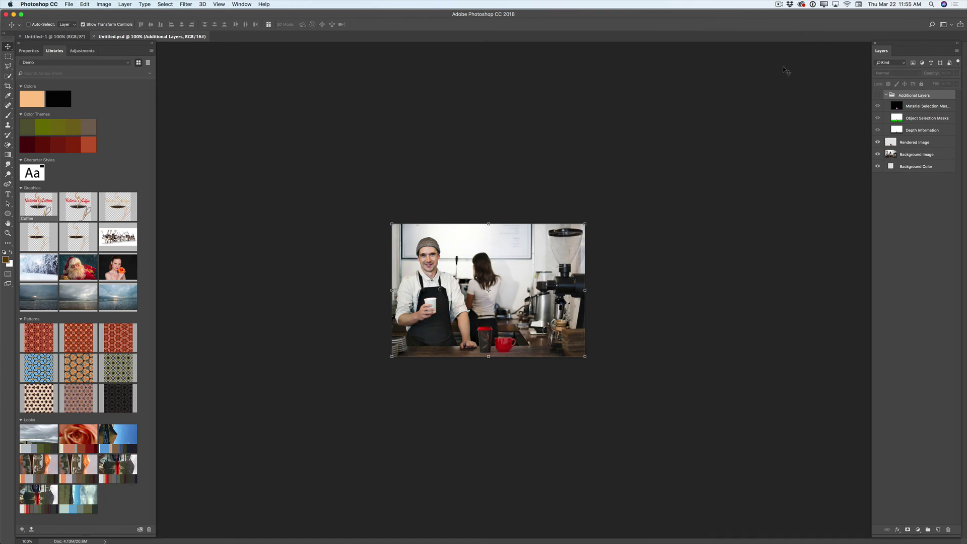
click(8, 233)
drag(488, 290, 560, 307)
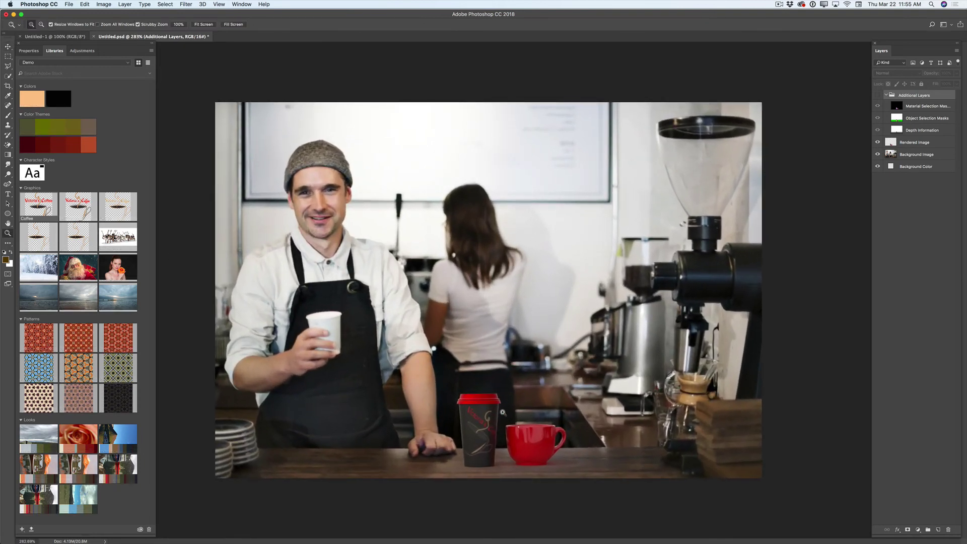
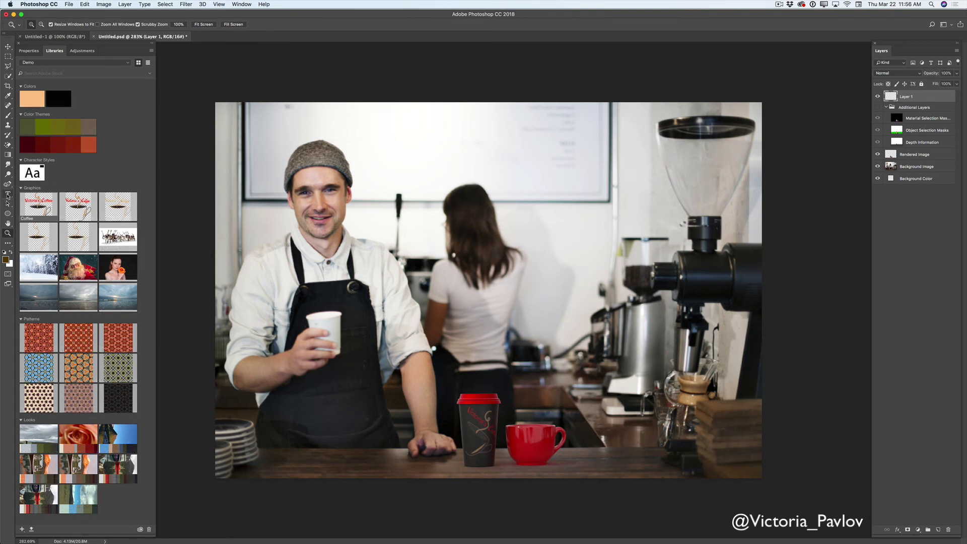
Add the text "Victoria's Coffee" on the white board behind the baristas.
click(8, 195)
click(451, 150)
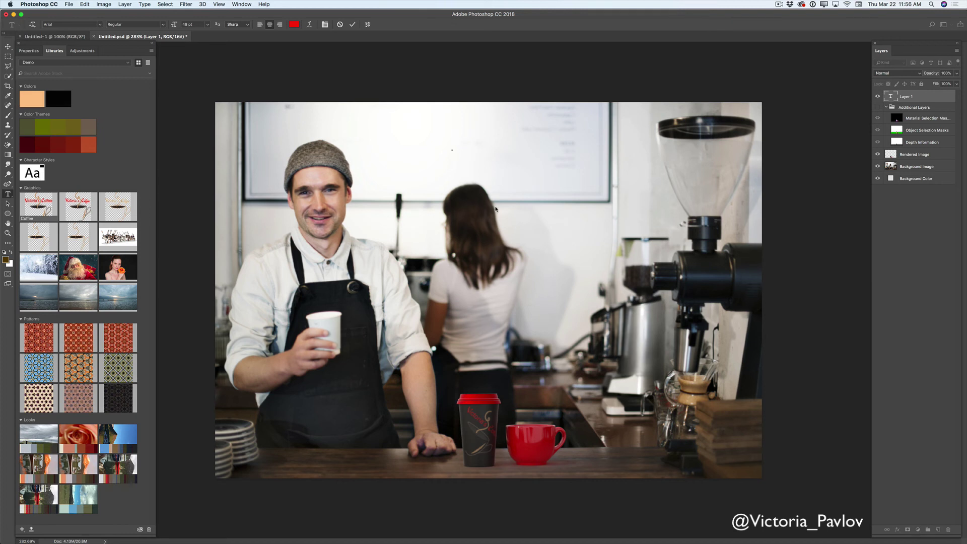
text(Victoria's)
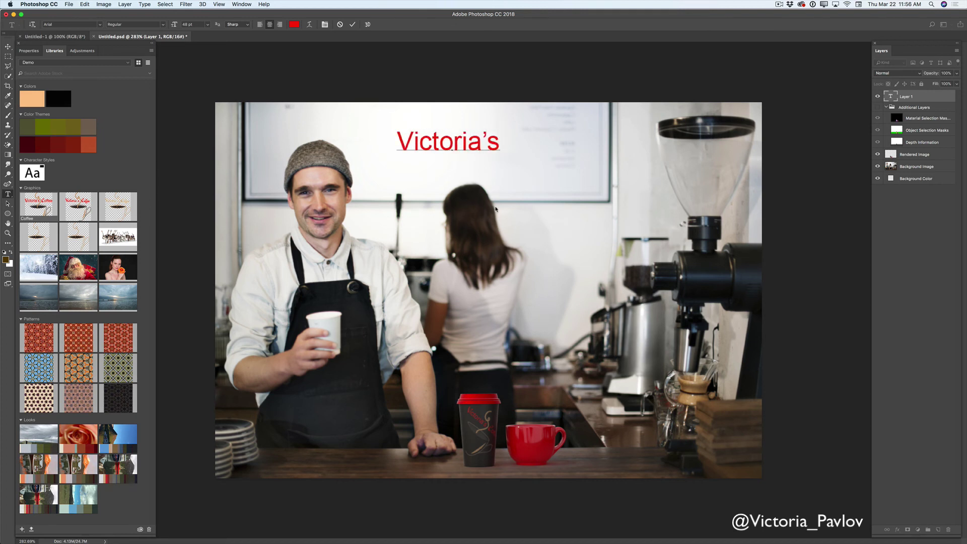
text( Coffee)
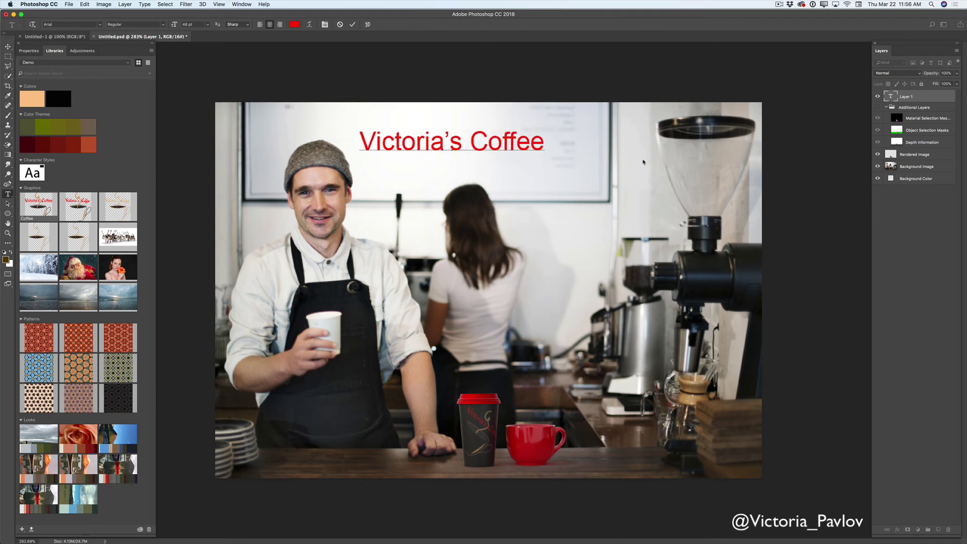
Move the "Victoria's Coffee" text onto the wall beside the coffee grinder and delete its layer.
key(super+Return)
key(v)
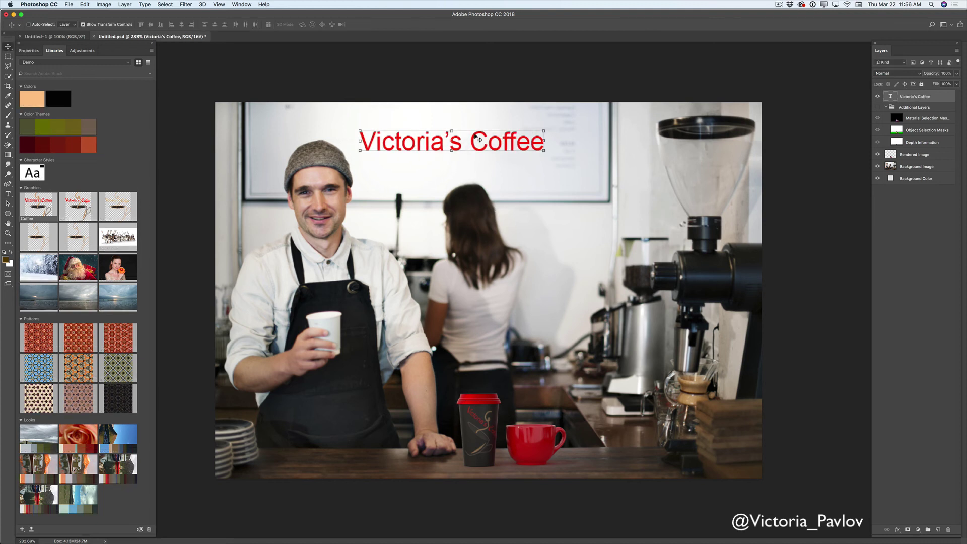
drag(475, 135, 658, 168)
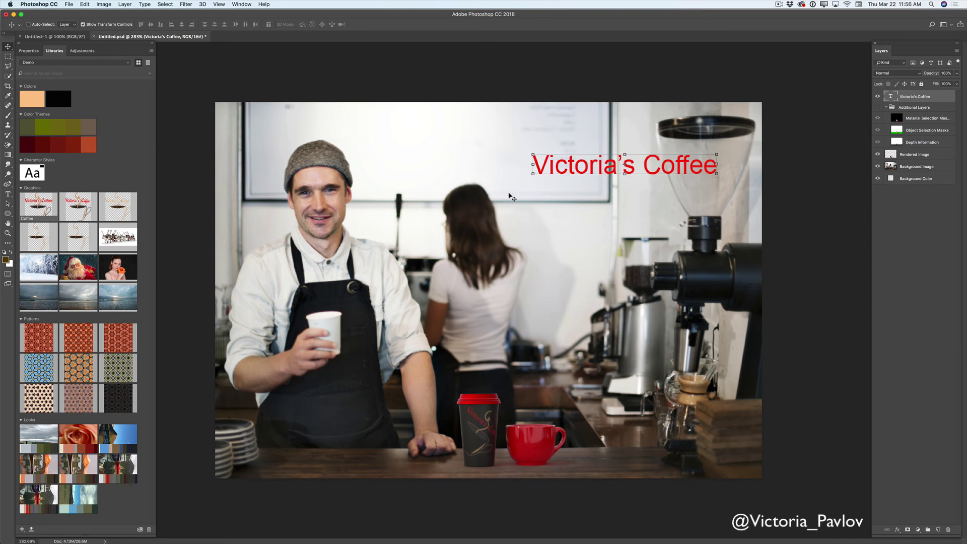
drag(911, 97, 946, 532)
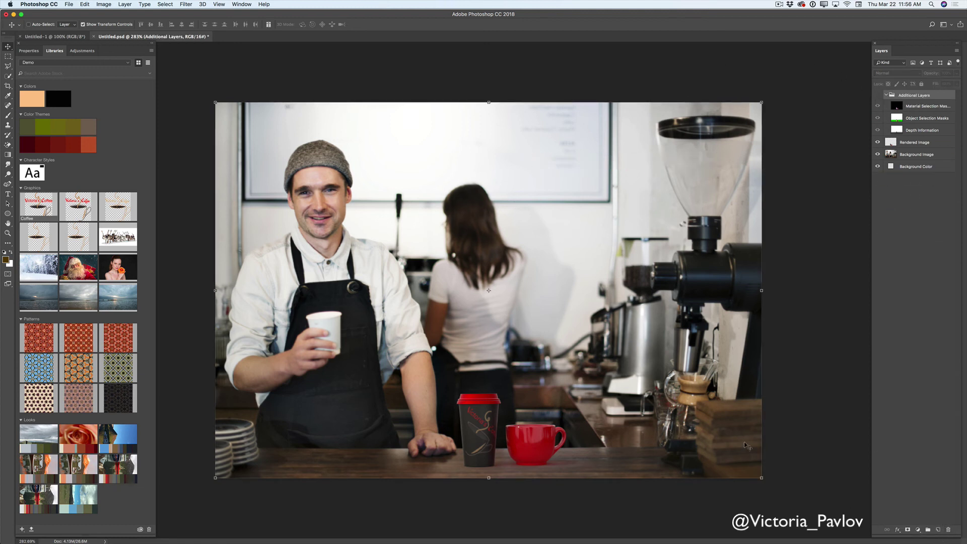
Add an Exposure adjustment layer above the Additional Layers group and set its exposure to -0.23.
click(83, 51)
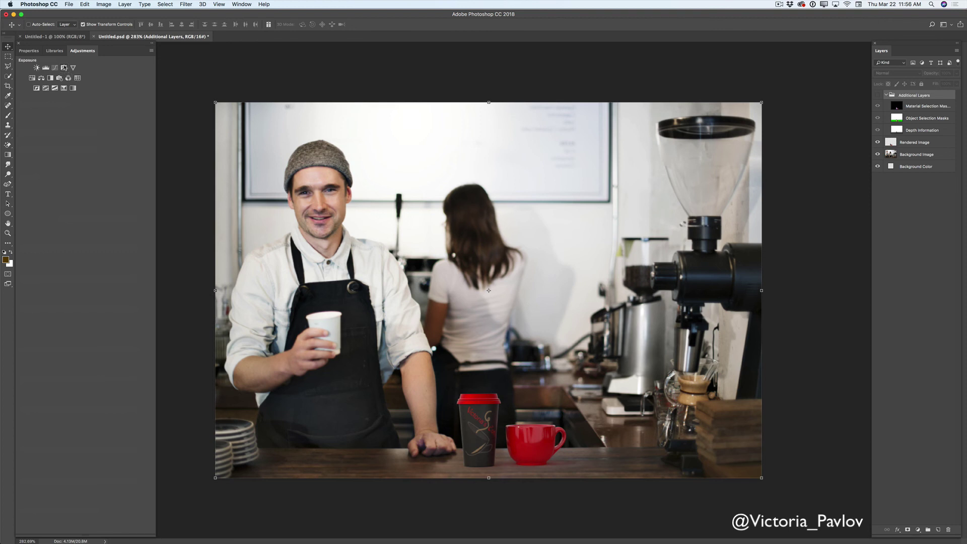
click(64, 68)
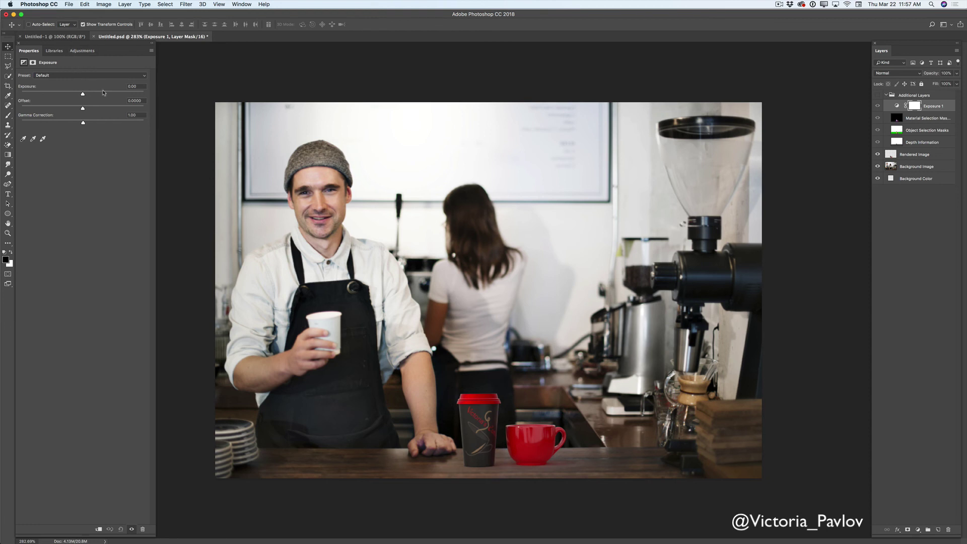
mouse_move(82, 94)
mouse_down()
mouse_move(95, 96)
mouse_move(68, 94)
mouse_up()
drag(932, 106, 930, 91)
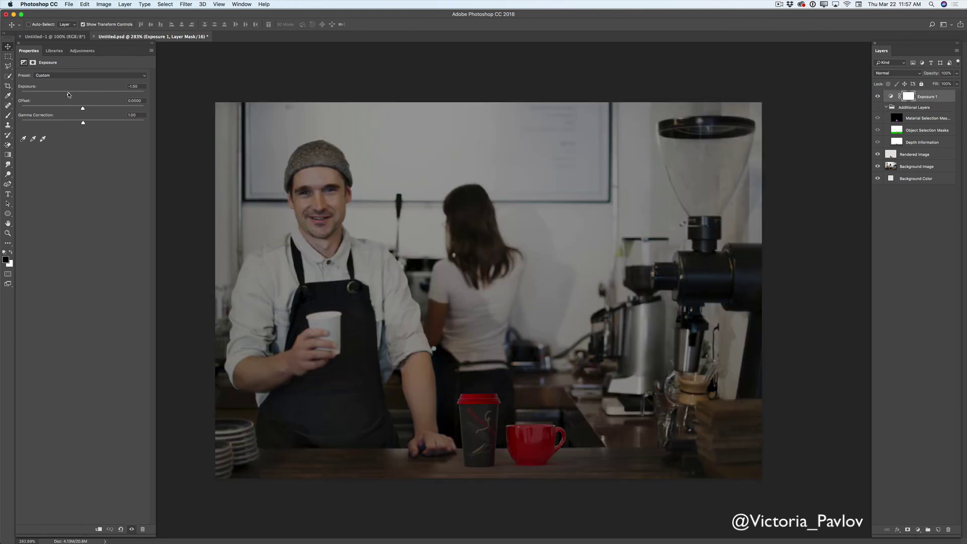
drag(68, 94, 83, 128)
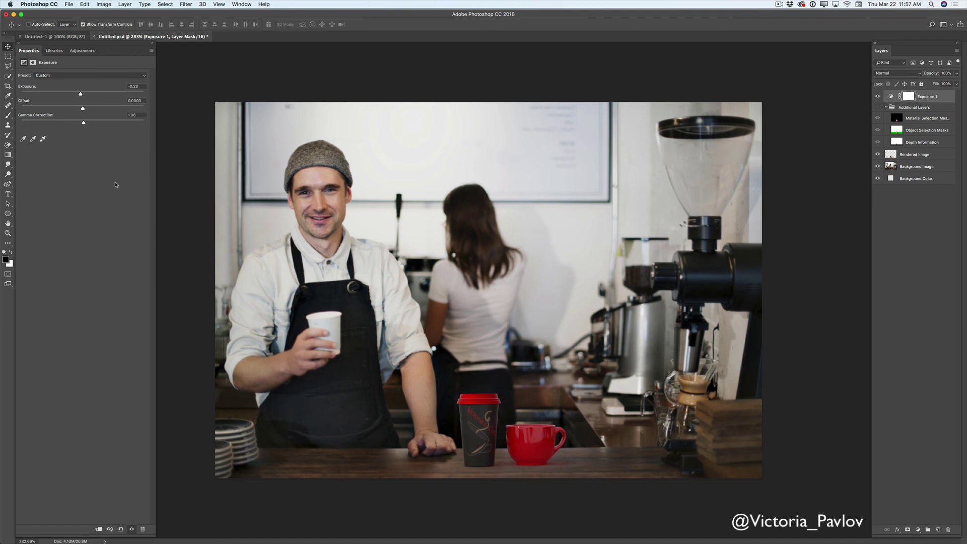
Add a Color Lookup adjustment layer using the FallColors.look 3D LUT and reduce its opacity to about 41%.
click(83, 51)
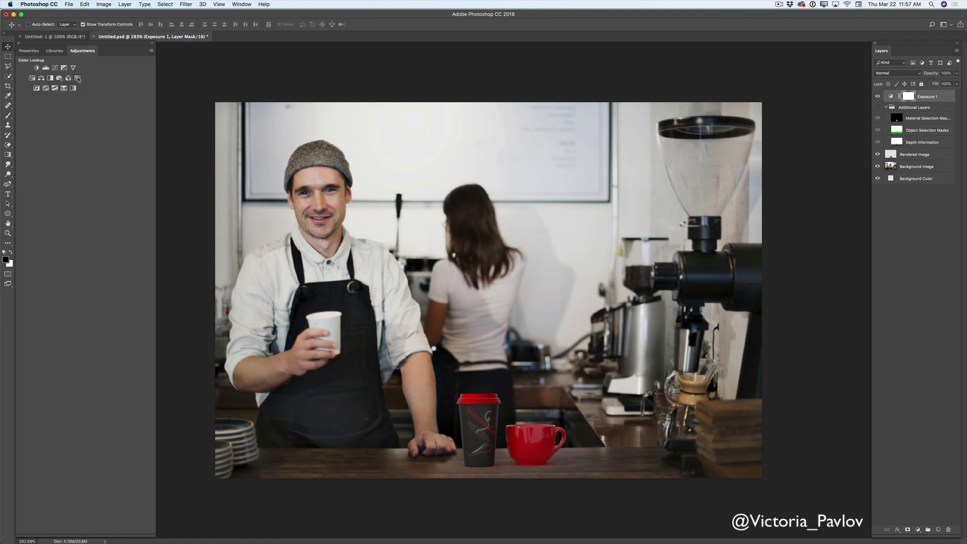
click(77, 79)
click(107, 77)
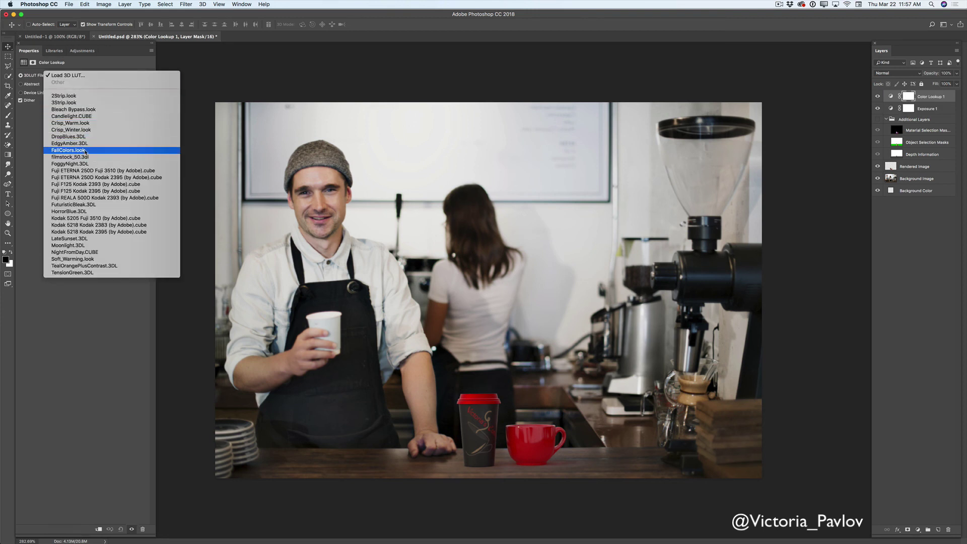
click(82, 152)
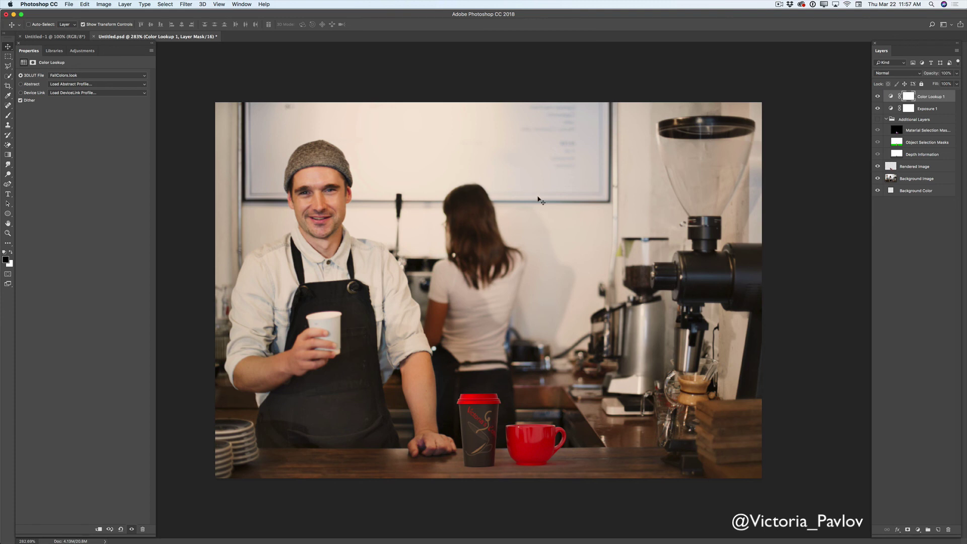
drag(957, 77, 936, 84)
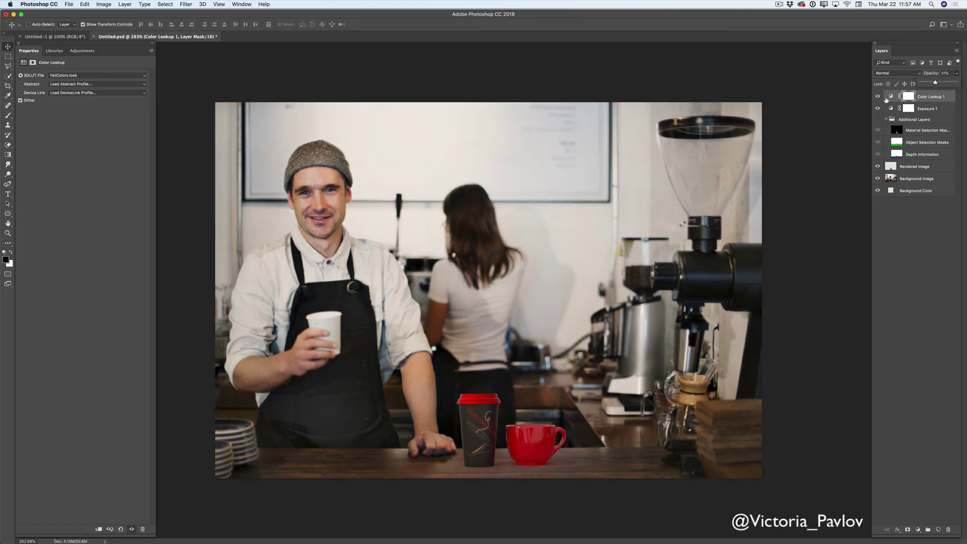